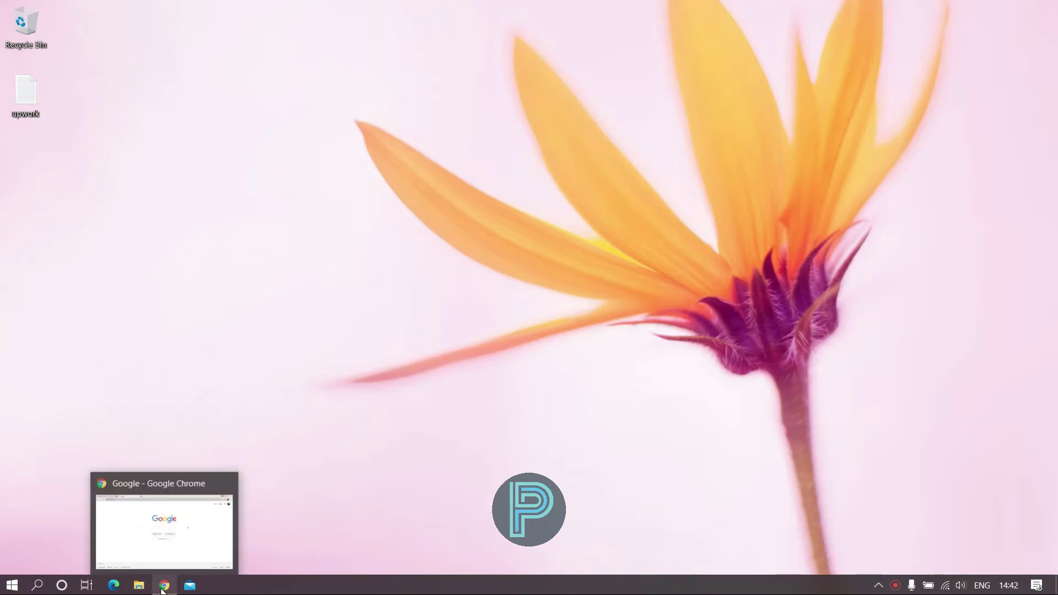
- Switch to Chrome, search Google for "download windows 10", and open Microsoft's Windows 10 disc image result in a separate tab
click(163, 589)
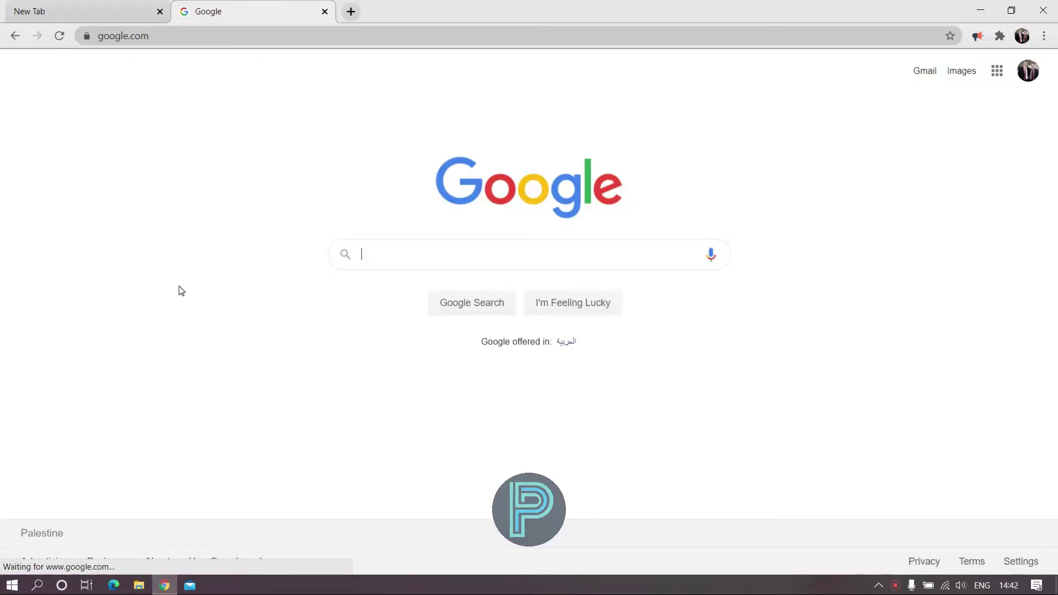
text(down)
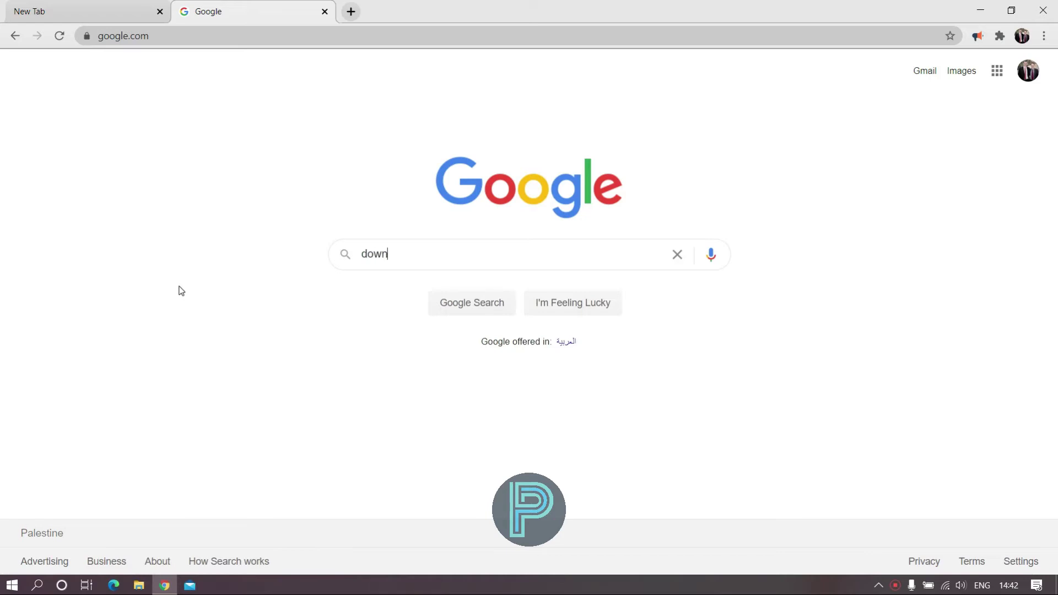
text(load win)
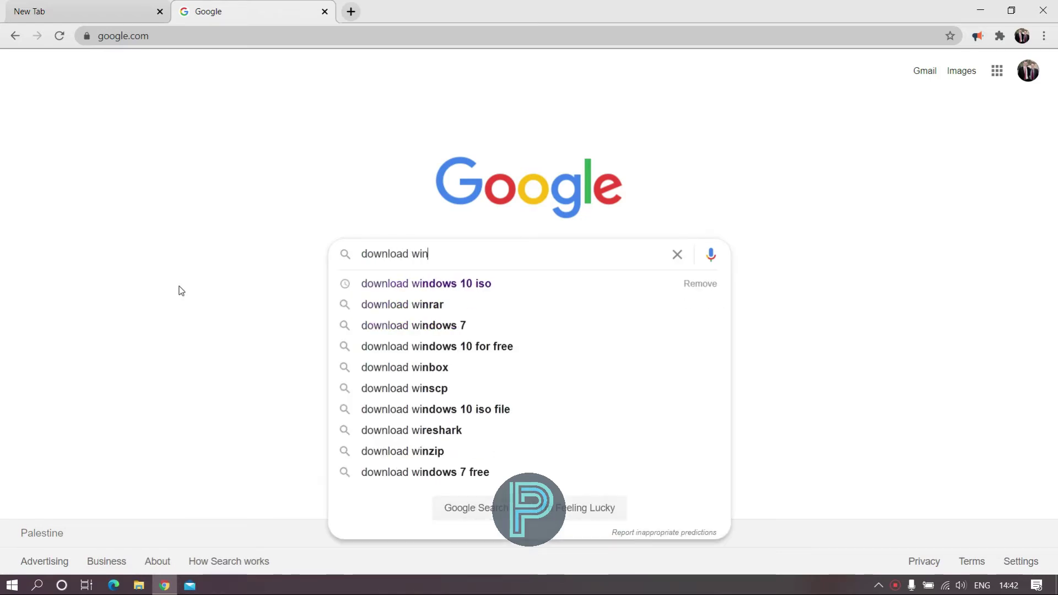
text(dows 10)
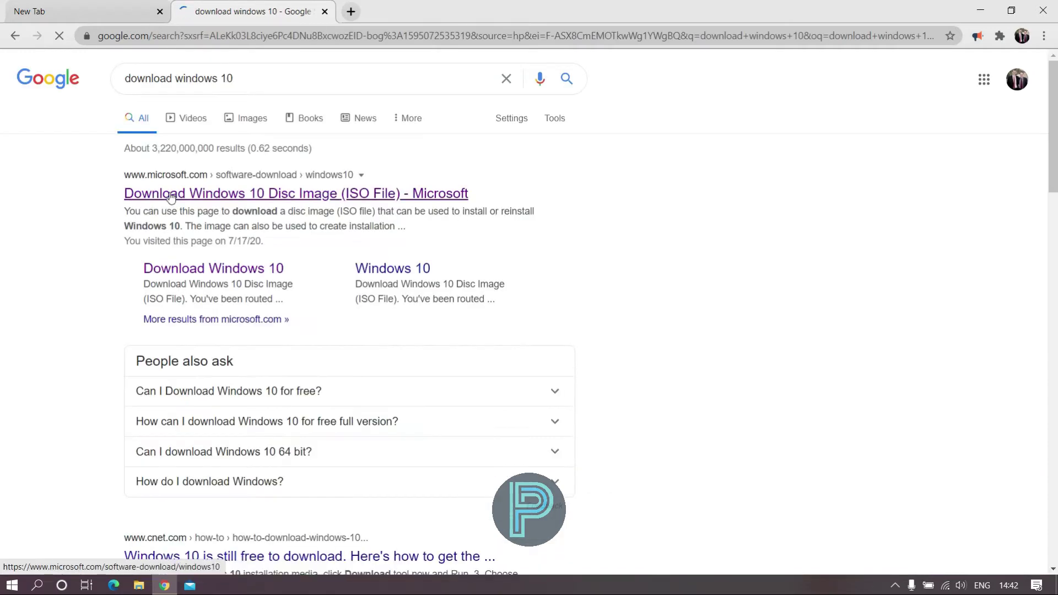
middle_click(171, 197)
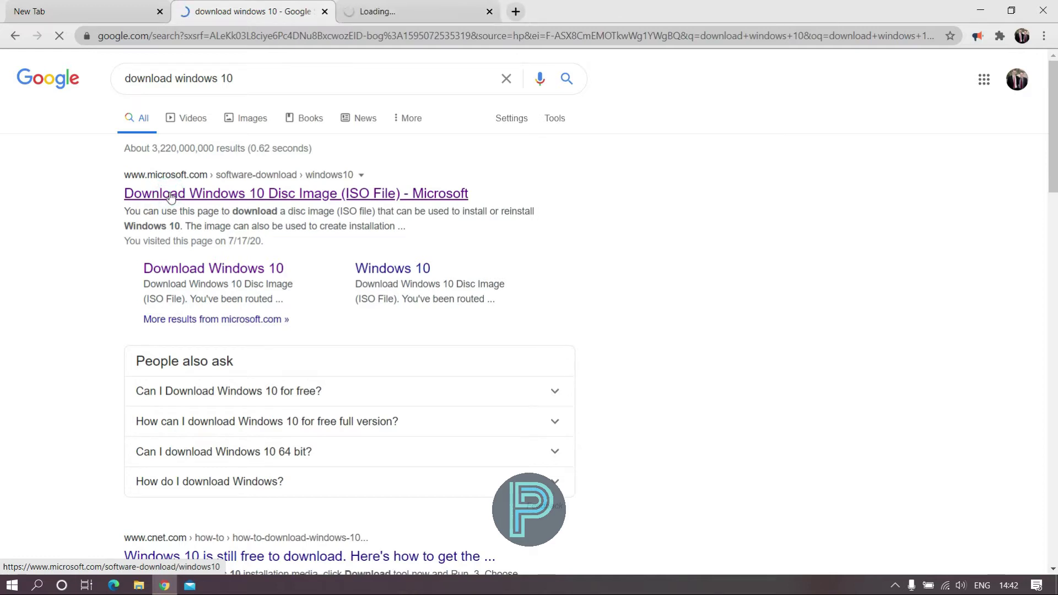
click(385, 16)
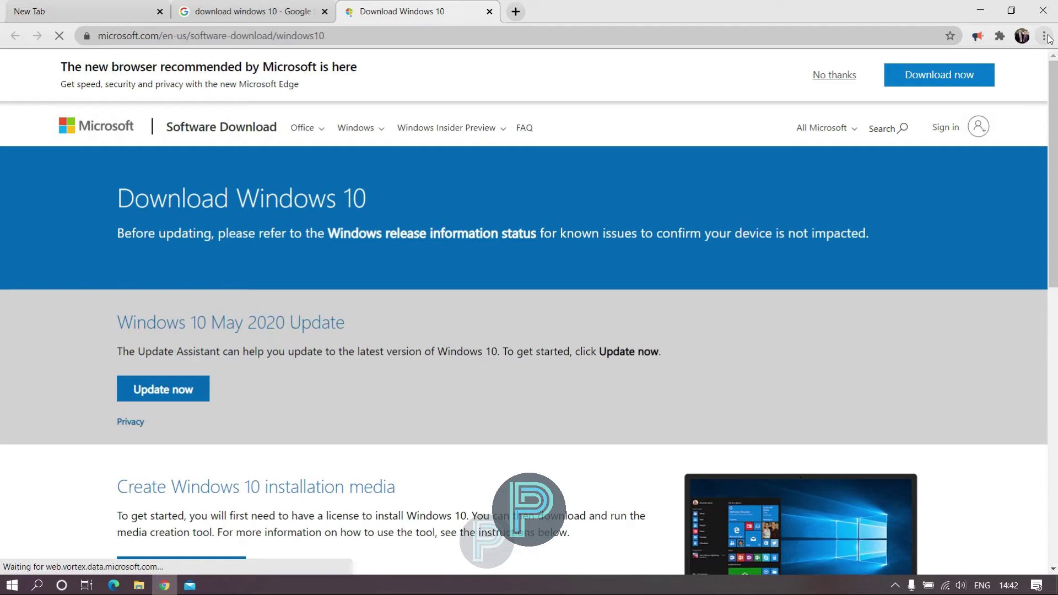
- Open the browser's developer tools for the Download Windows 10 page and show the Network conditions settings
click(1045, 37)
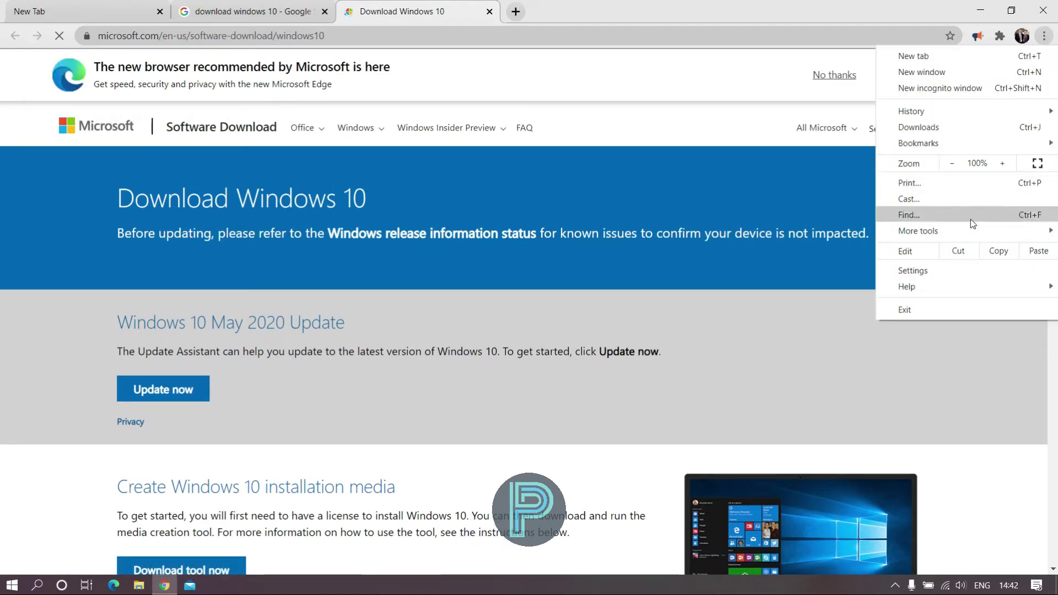
mouse_move(967, 233)
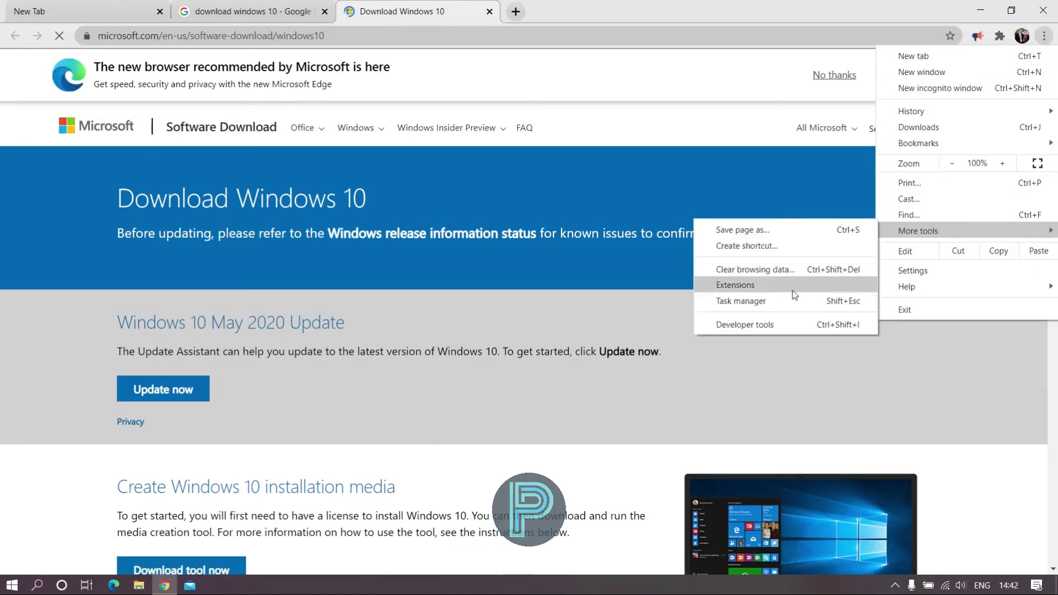
click(784, 331)
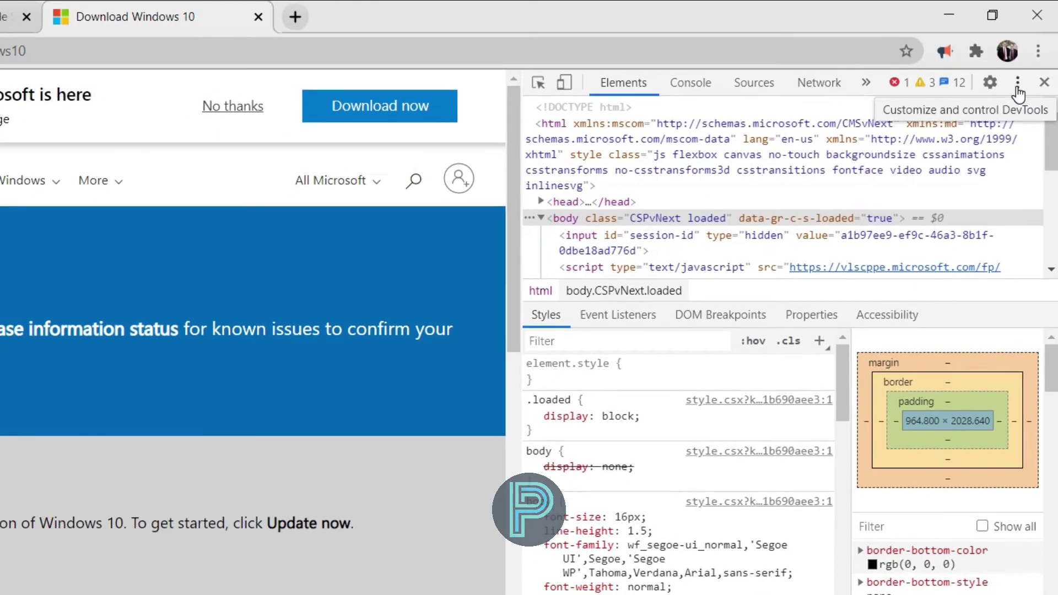
click(1019, 83)
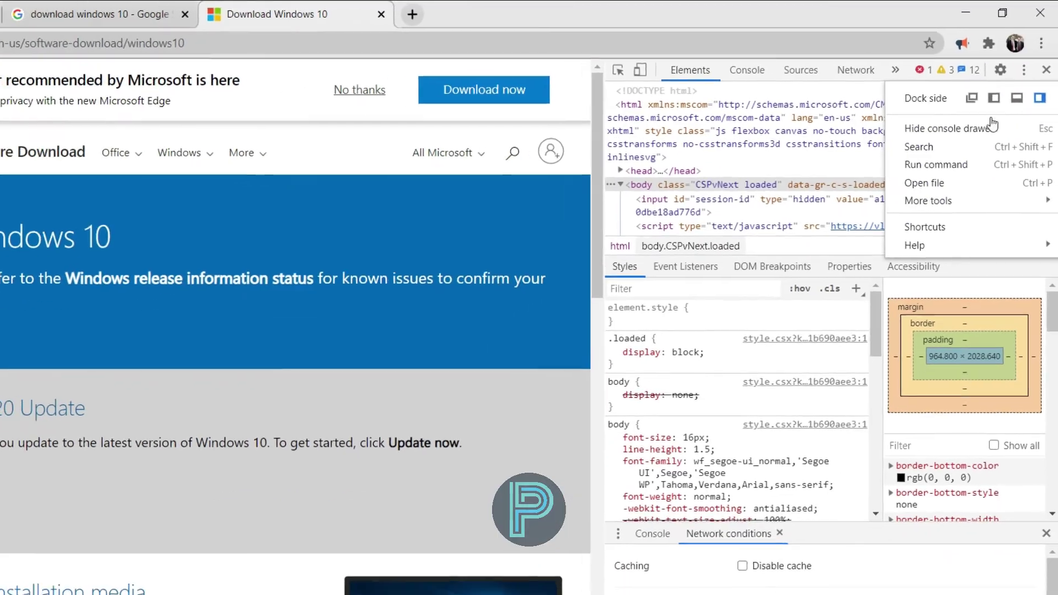
mouse_move(930, 240)
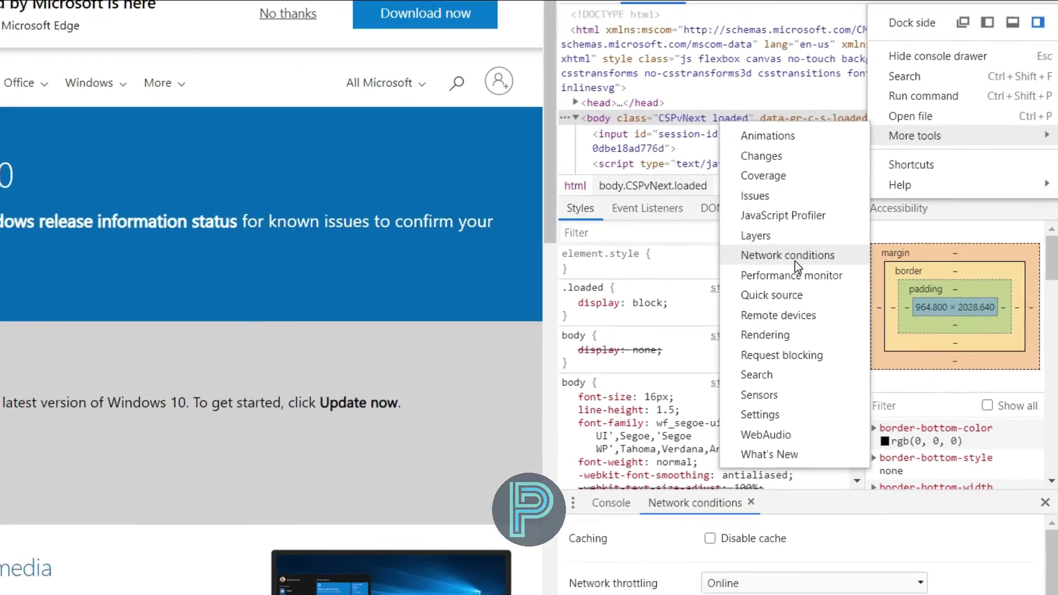
click(795, 260)
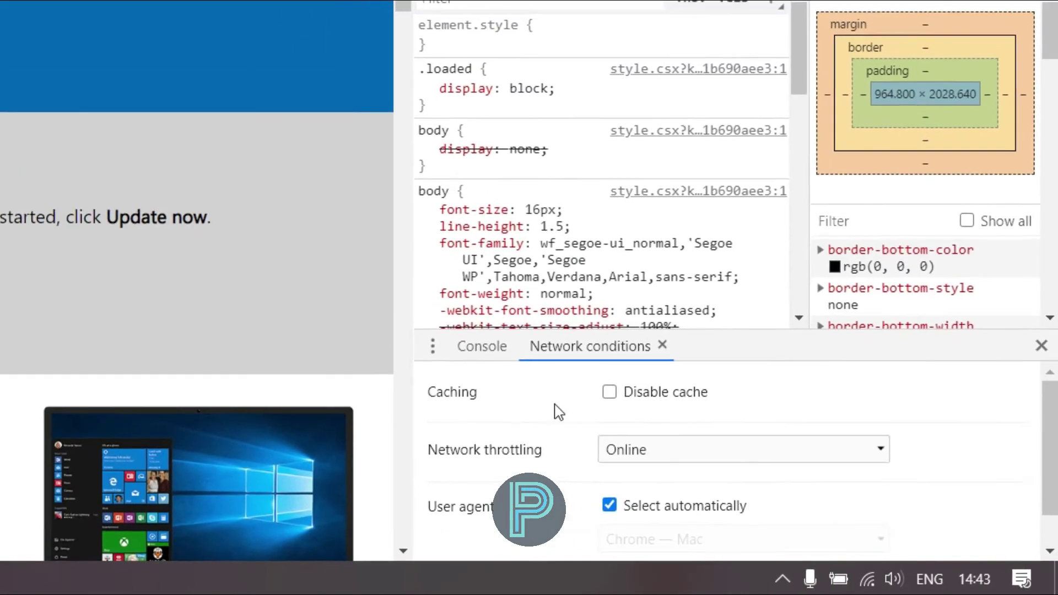
- Turn off automatic user agent selection so Chrome — Mac is used, and reload the Microsoft download page
scroll(627, 432, down, 1)
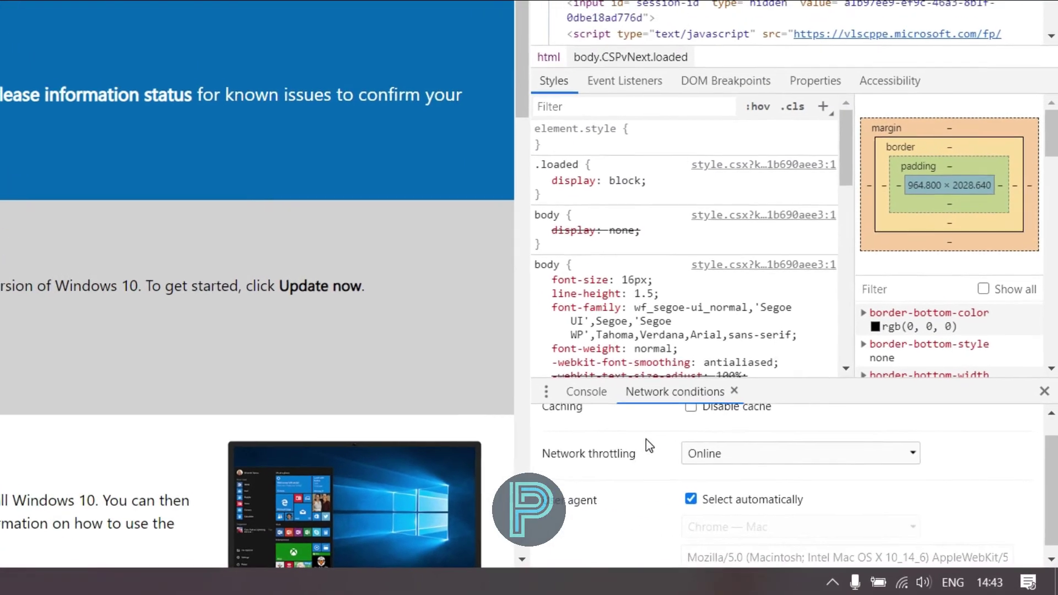
click(722, 507)
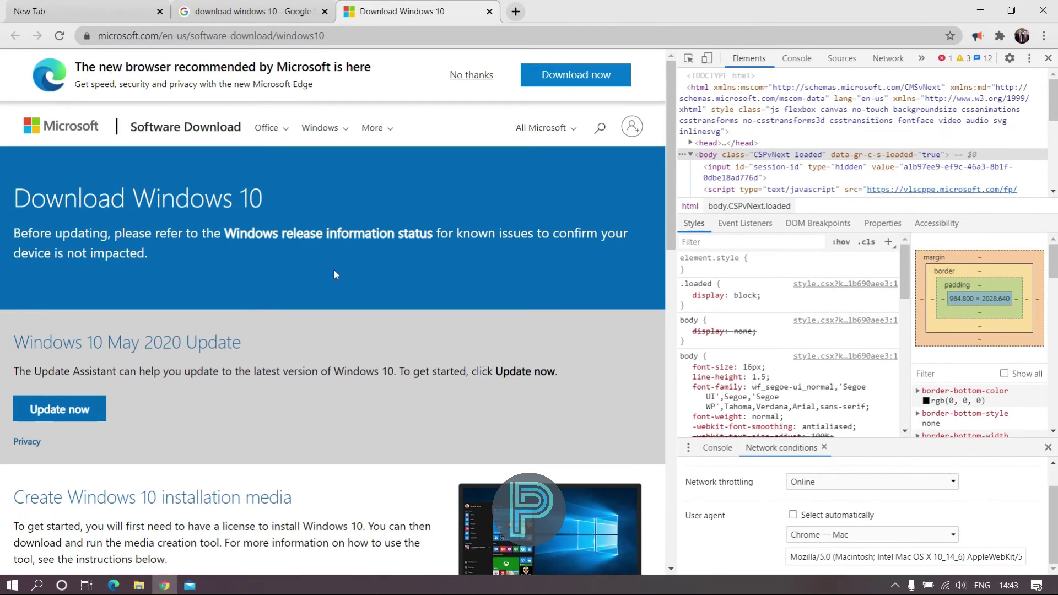
click(61, 40)
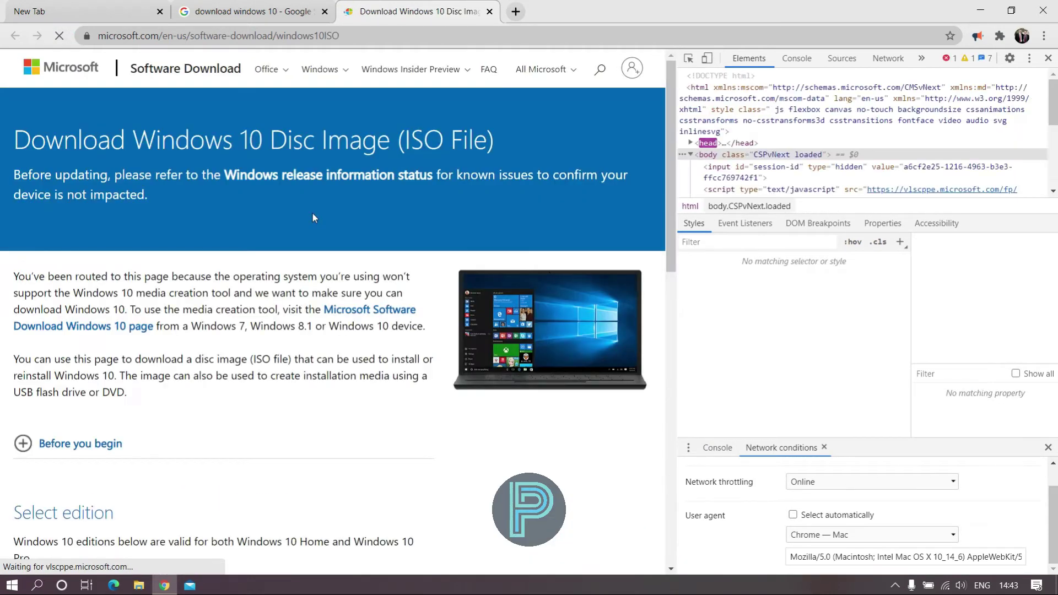
- Choose Windows 10 as the edition under the Windows 10 May 2020 Update and confirm it
scroll(312, 213, down, 3)
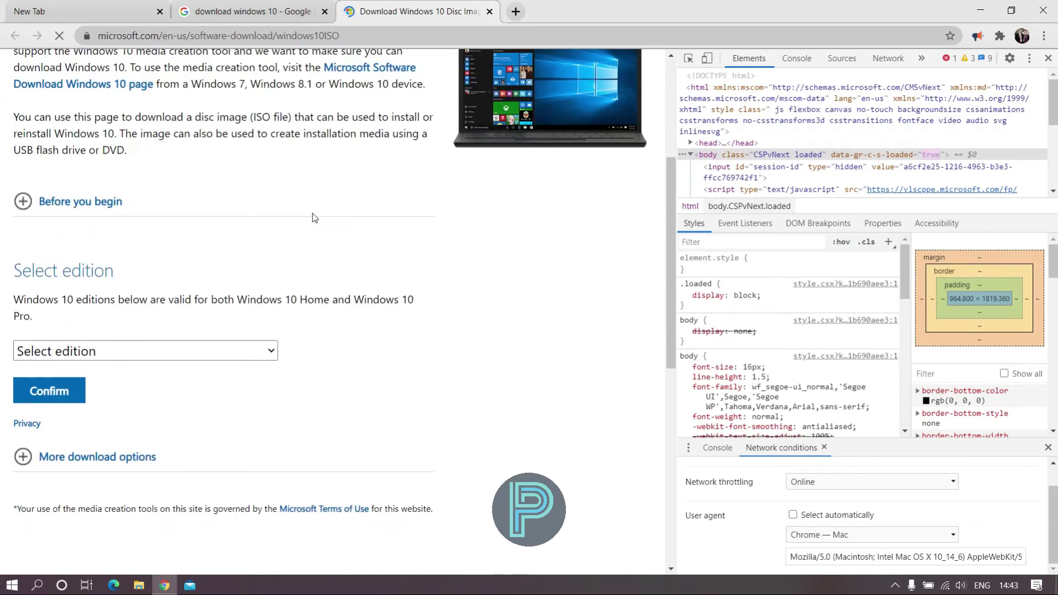
click(134, 351)
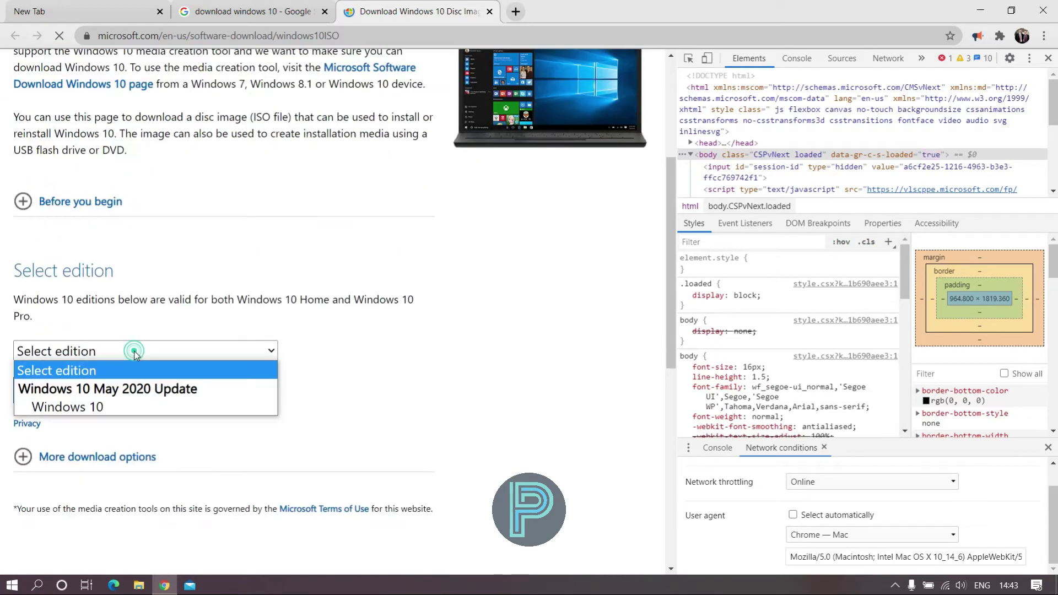
click(133, 406)
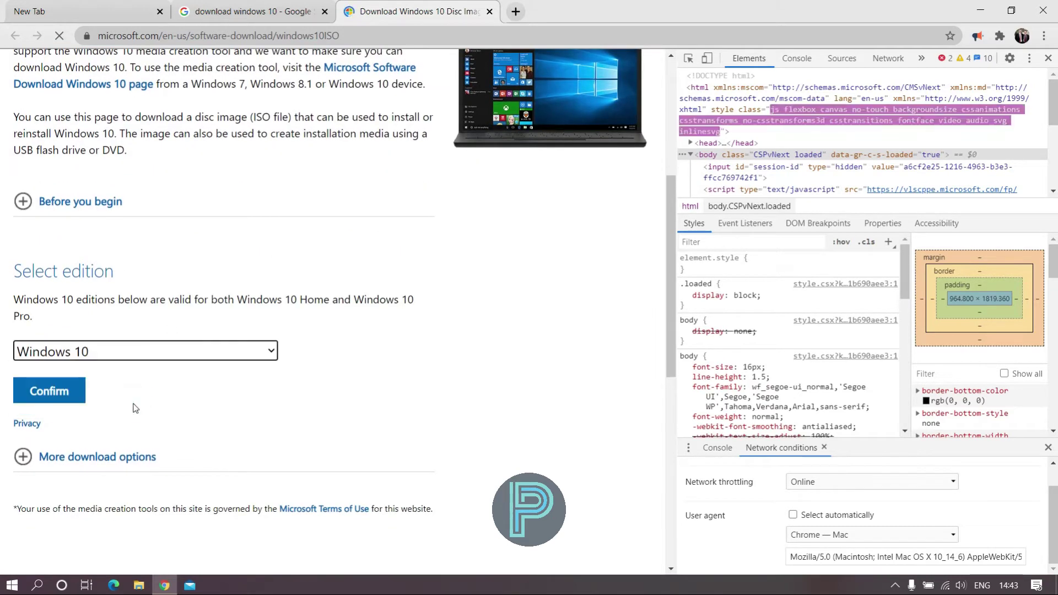
click(33, 390)
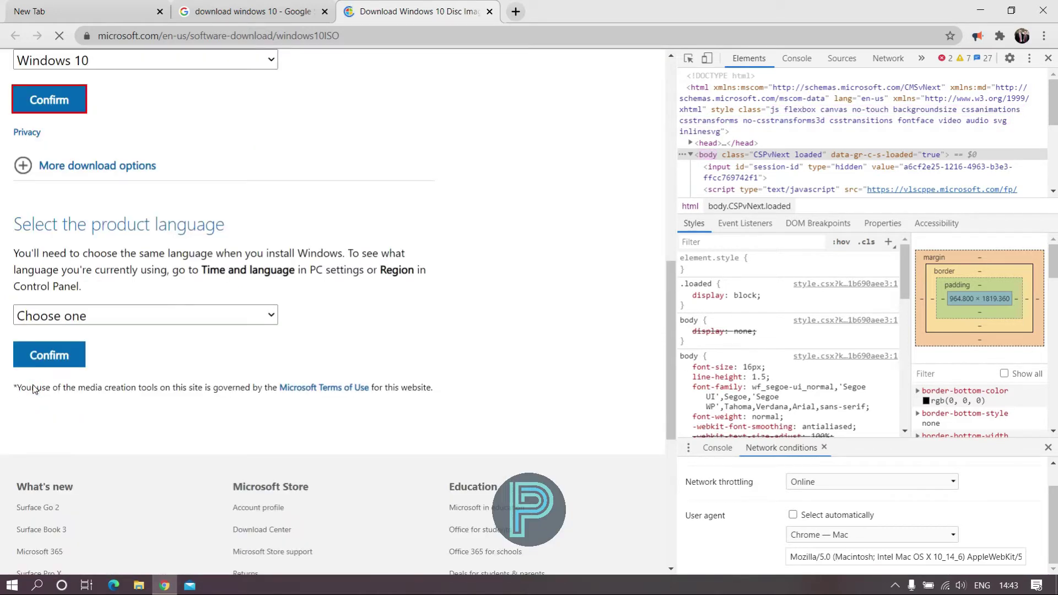
- Choose English International as the product language and confirm it
click(95, 321)
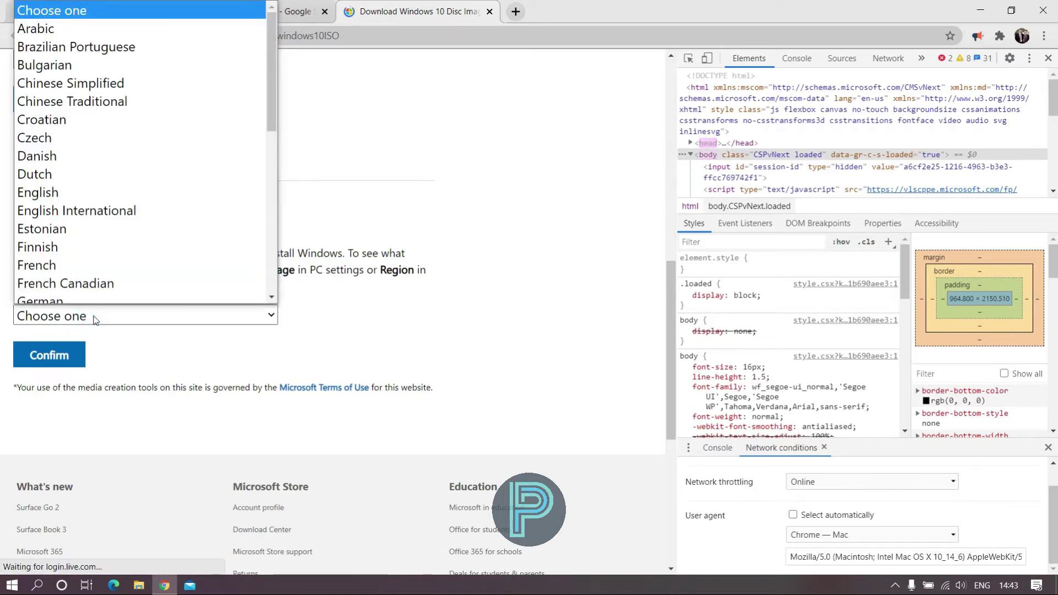
key(e)
key(e)
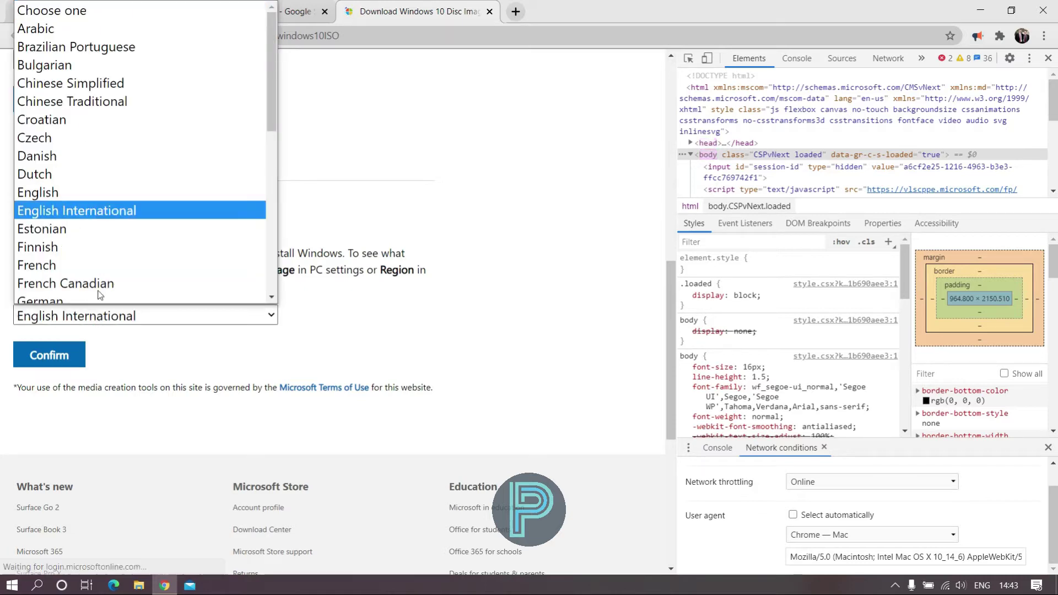
click(94, 204)
click(41, 356)
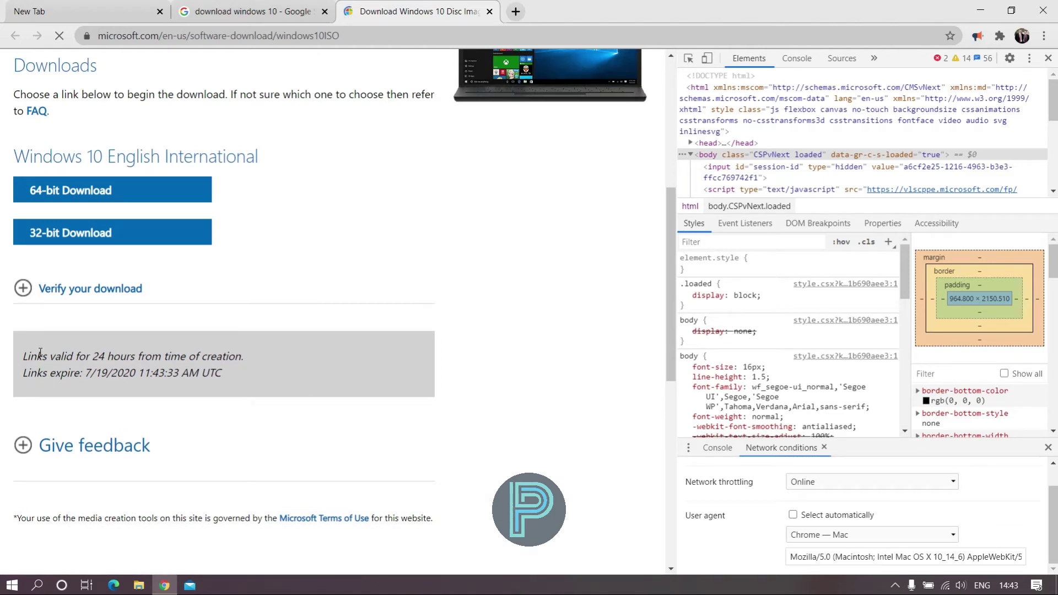
- Start the 64-bit download of the Windows 10 English International ISO
click(52, 197)
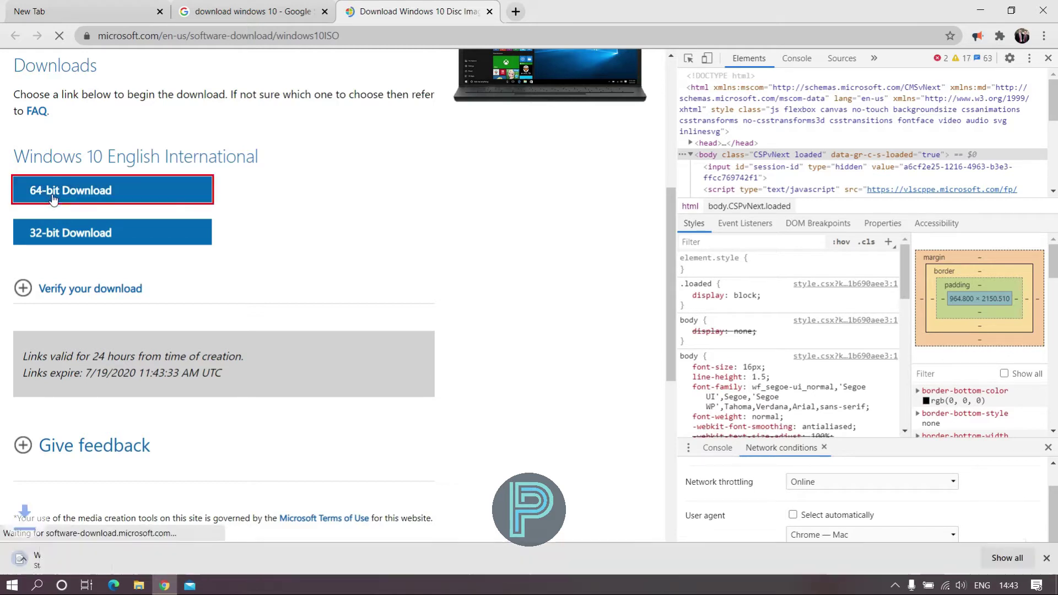
click(53, 234)
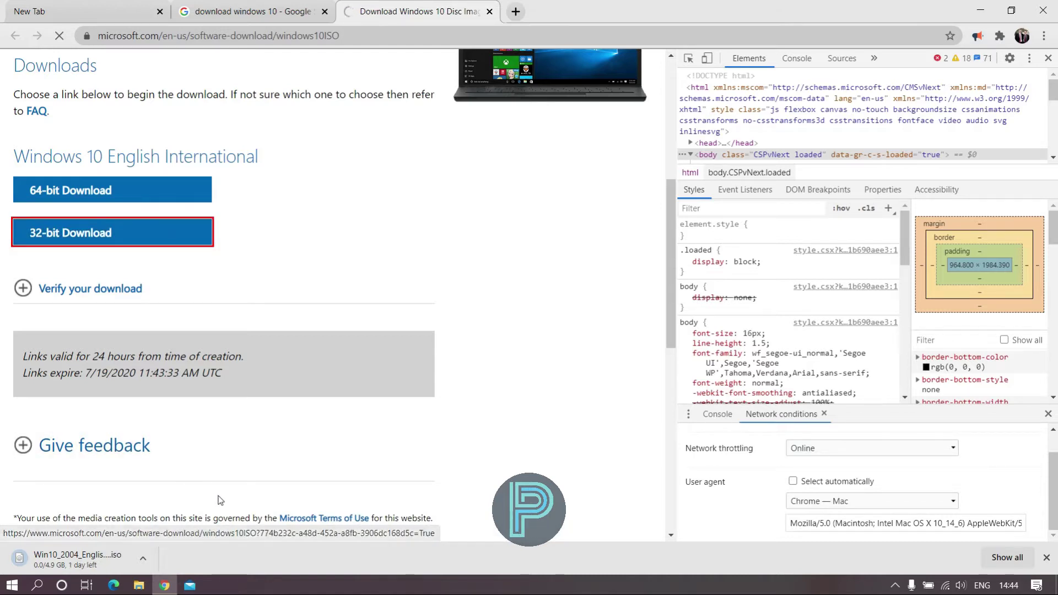
click(331, 246)
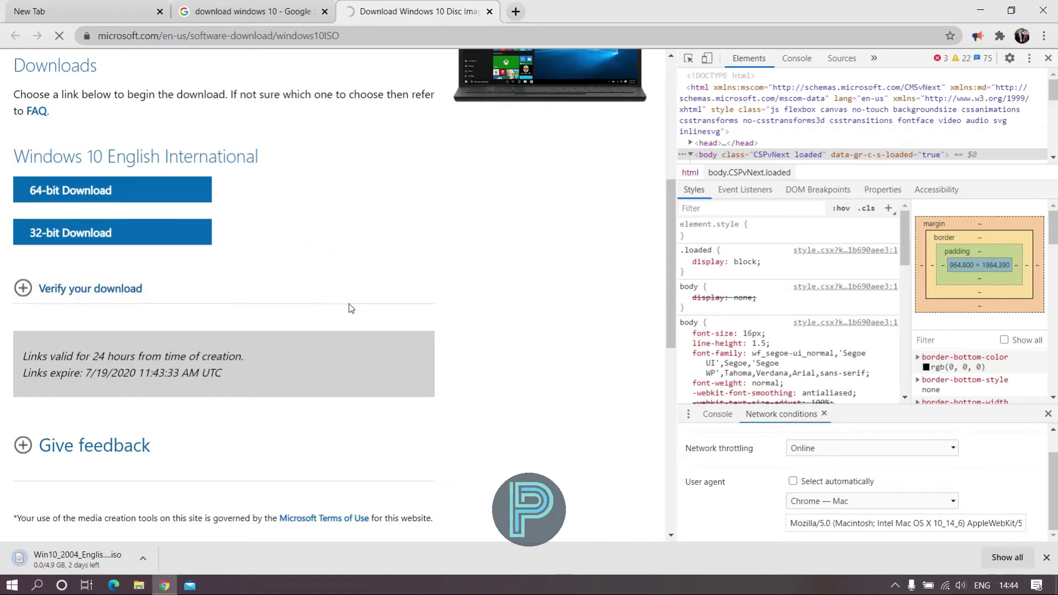
key(ctrl+j)
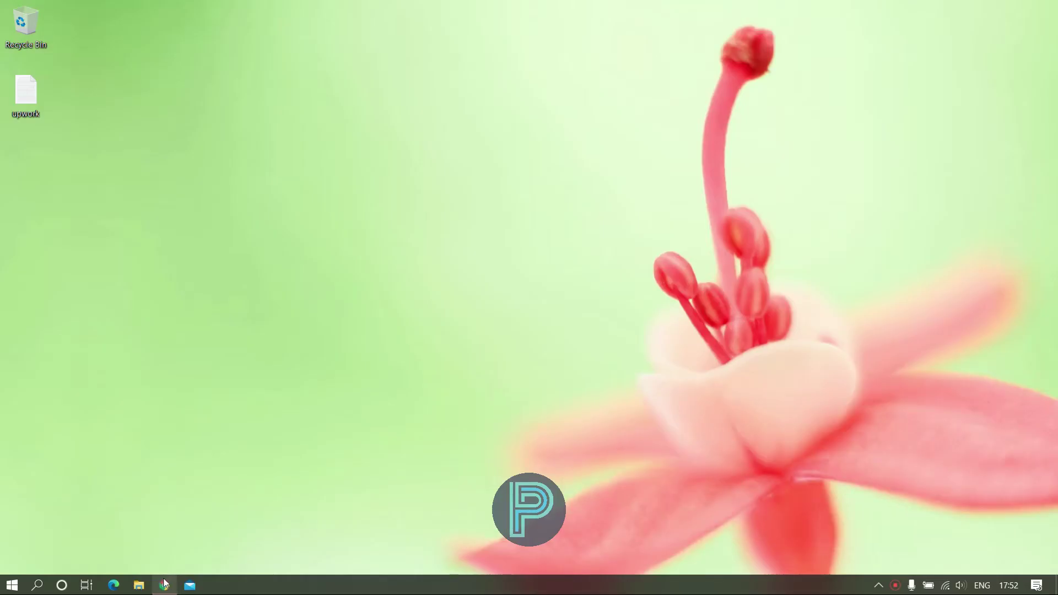
- Switch back to Chrome, search for "download virtual box", and open the Downloads page on virtualbox.org
click(164, 582)
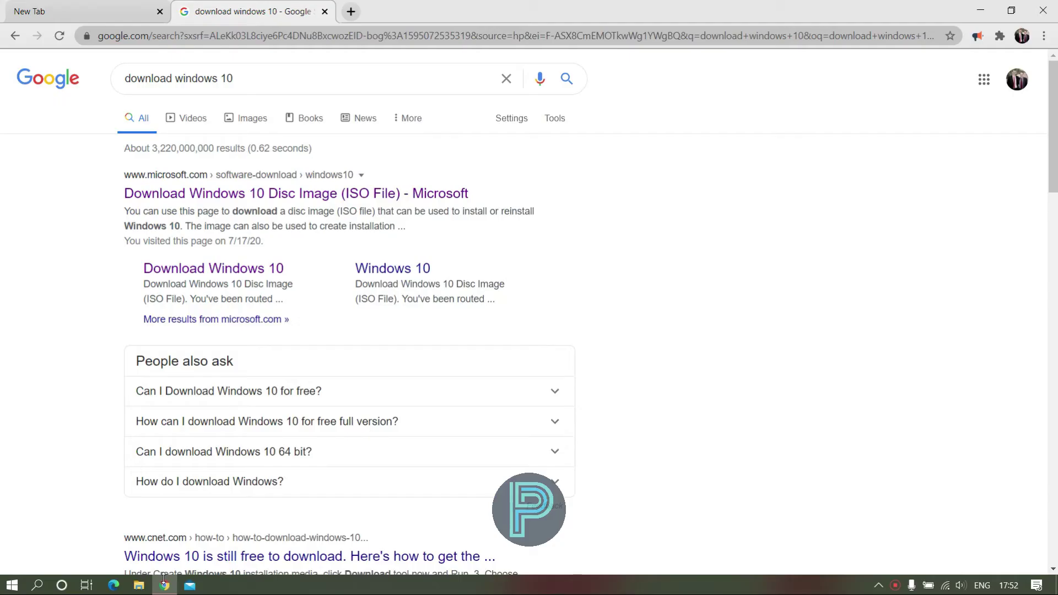
click(311, 34)
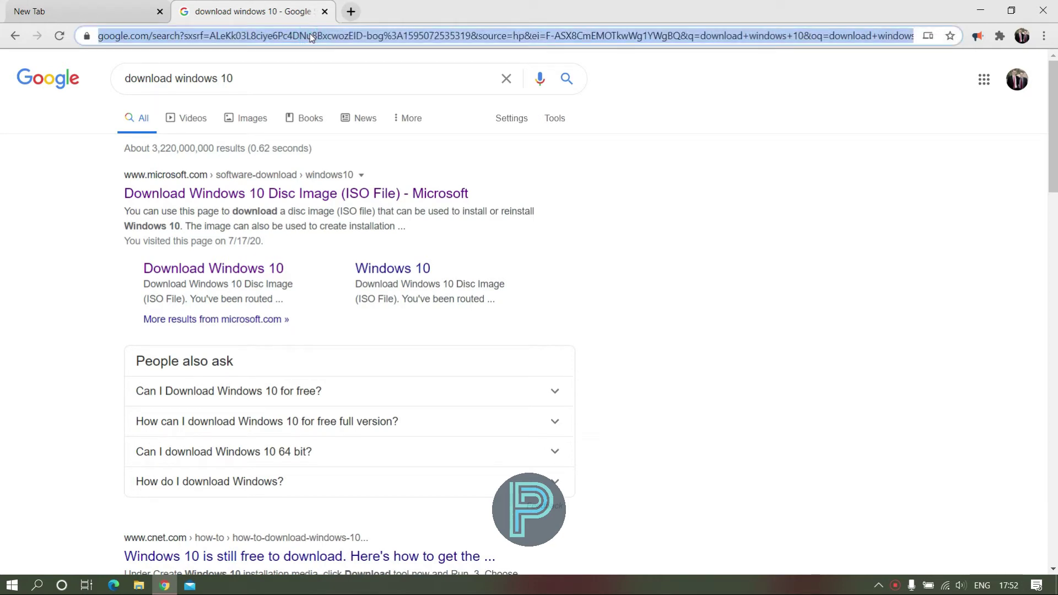
text(download )
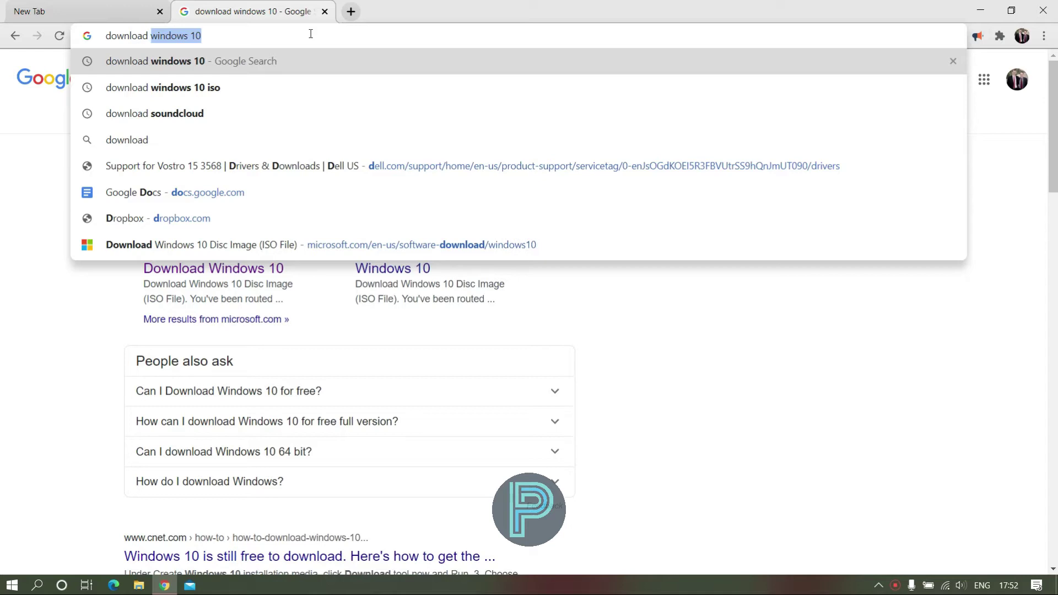
text(virtual )
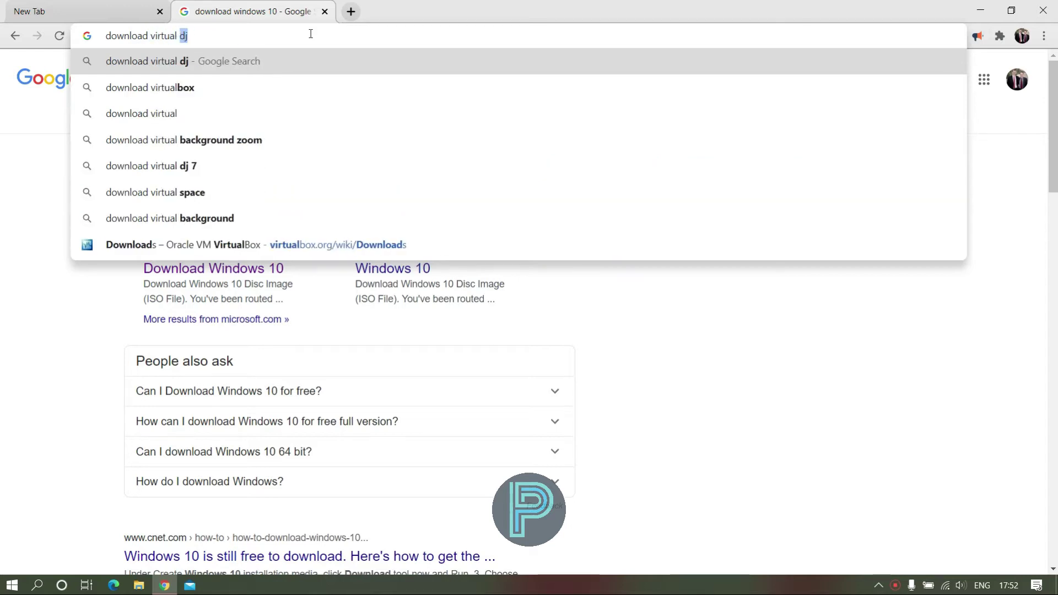
text(box)
key(Return)
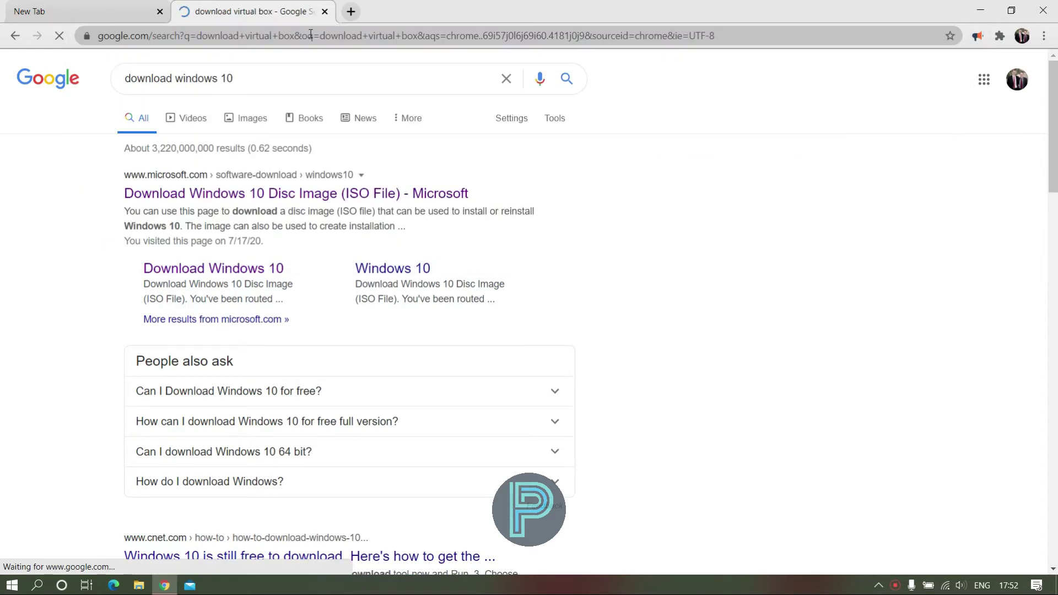
click(194, 217)
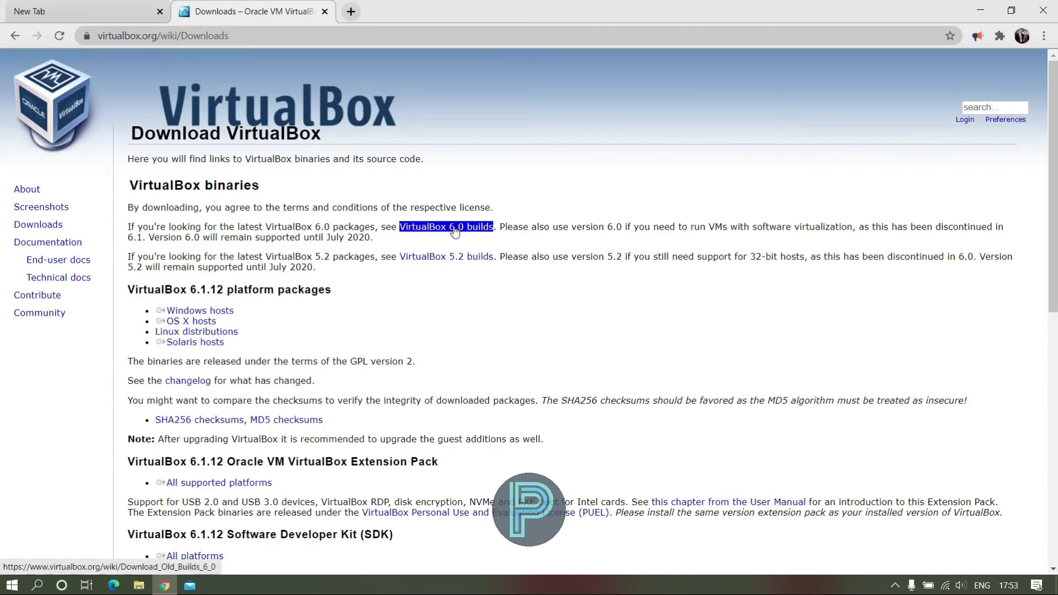
- Download the VirtualBox 6.1.12 platform package for Windows hosts
click(211, 311)
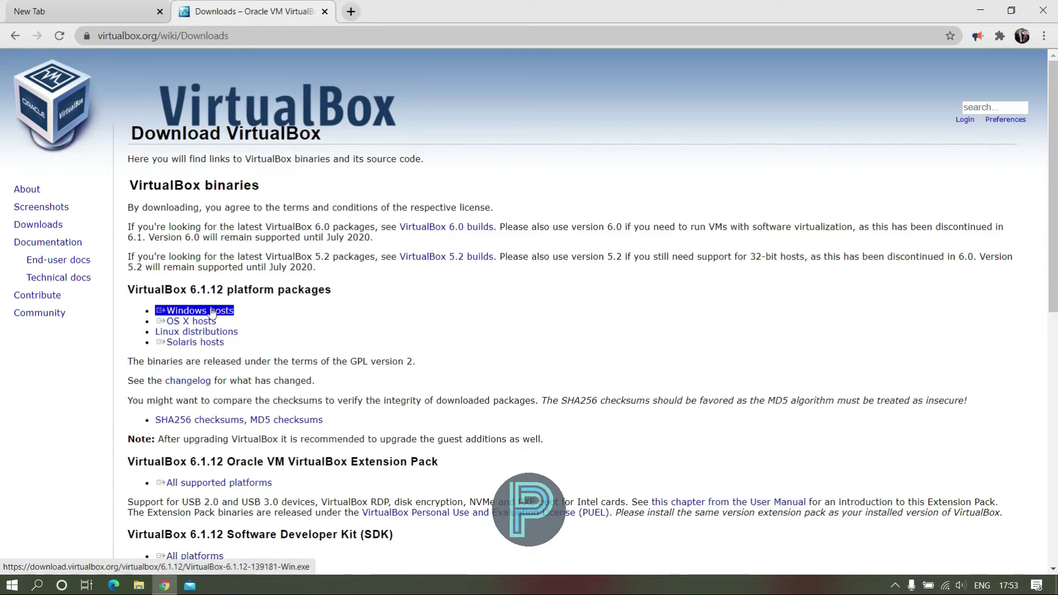
click(211, 311)
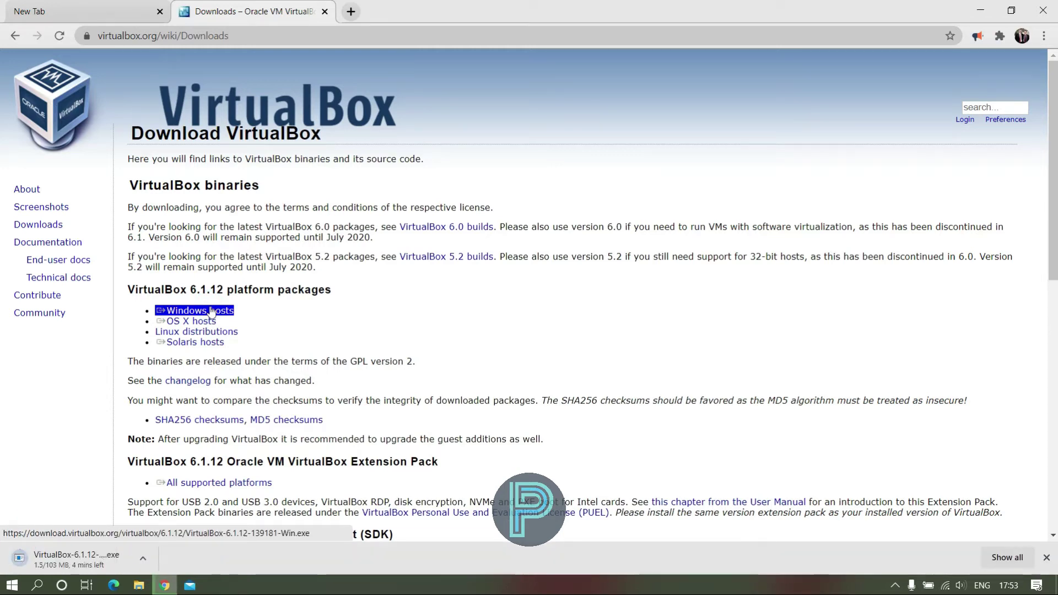
click(175, 343)
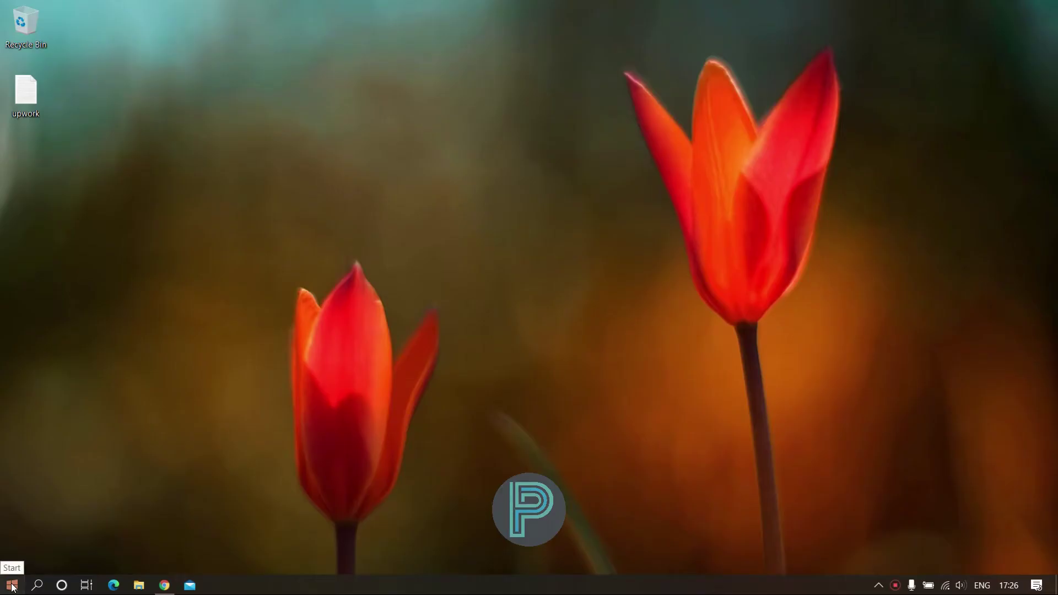
- Search Windows for "virtual" and launch Oracle VM VirtualBox
click(12, 587)
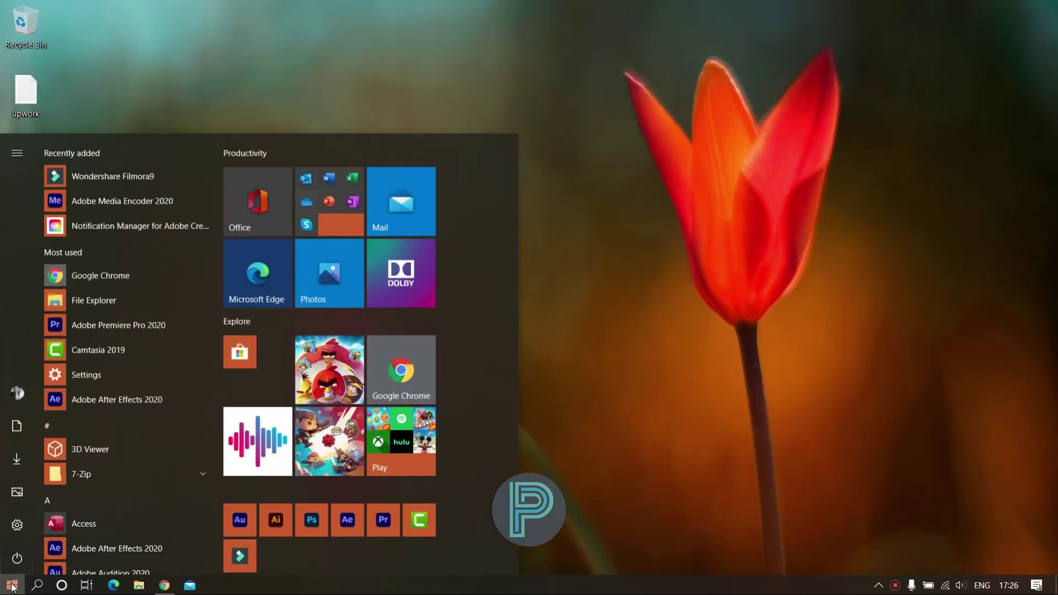
text(virtual)
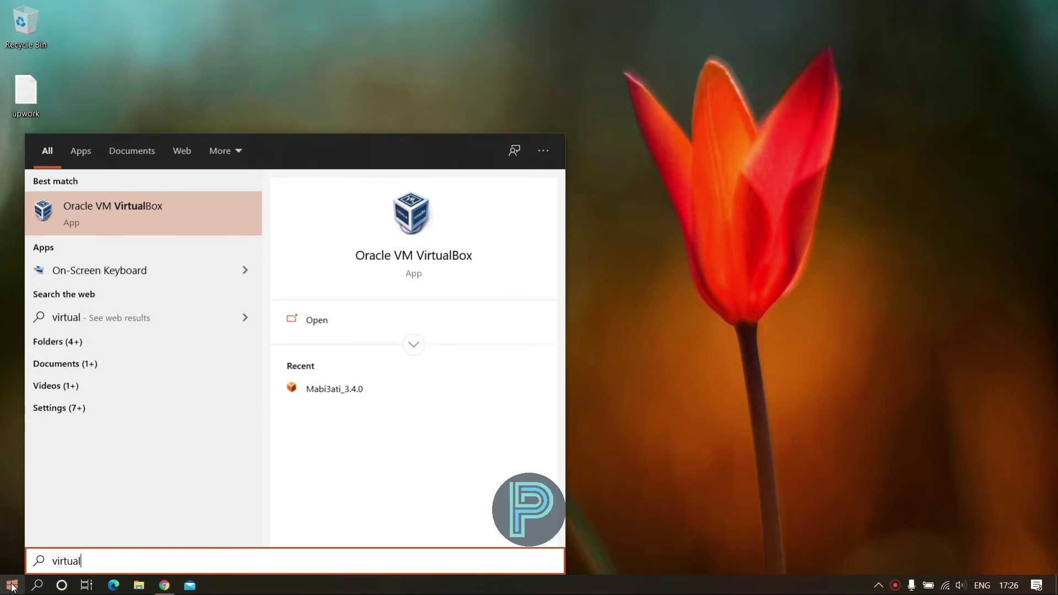
click(12, 587)
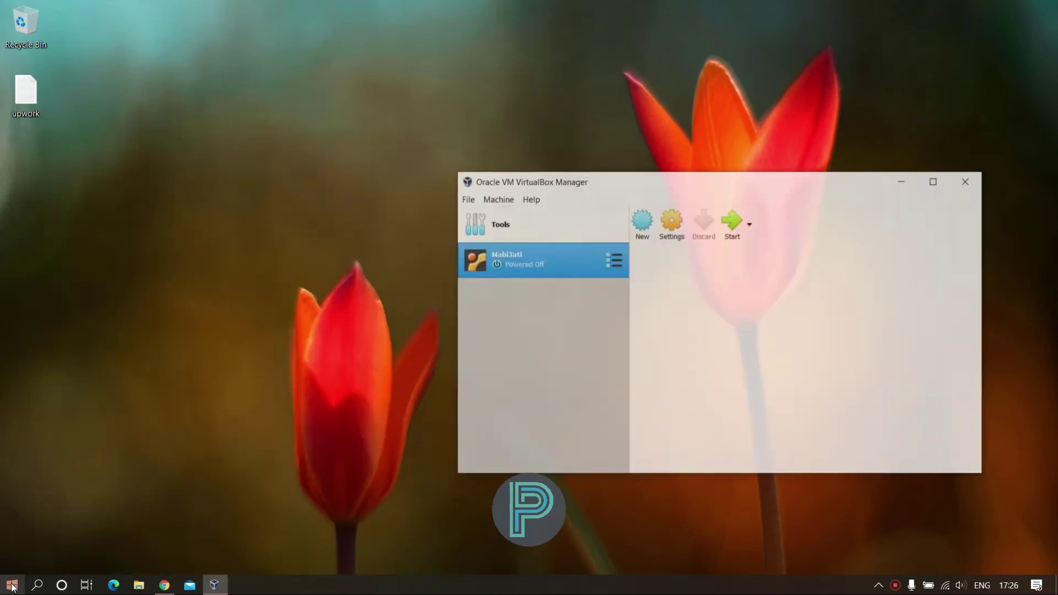
- Start a new virtual machine named Windows 10, type Microsoft Windows, version Windows 10 (64-bit), with 2048 MB of memory
click(642, 223)
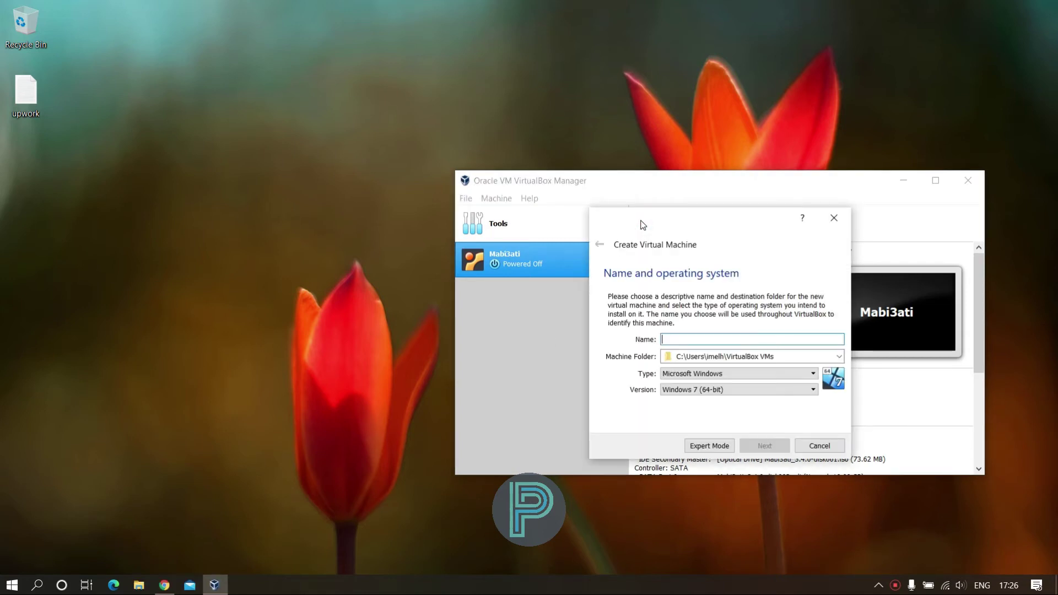
text(Windows 10)
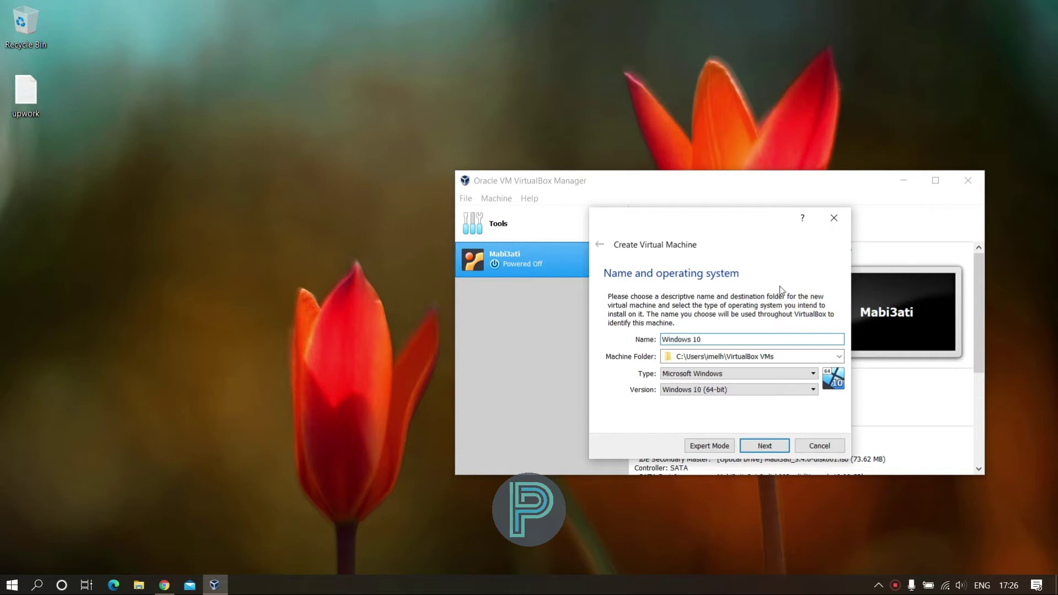
click(771, 449)
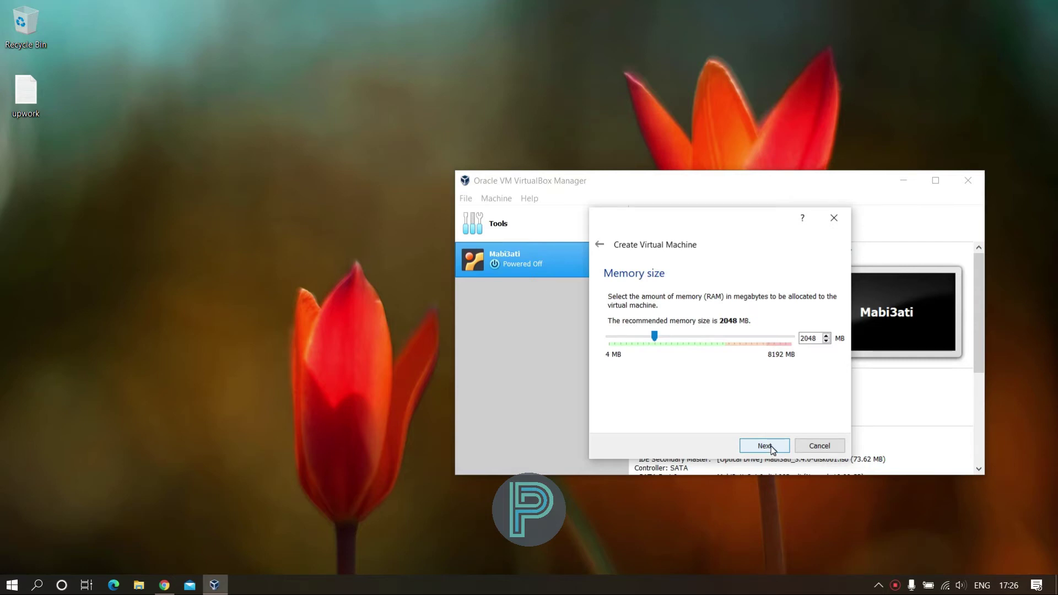
click(772, 448)
- Create a dynamically allocated 50 GB VDI virtual hard disk for the new machine
click(773, 447)
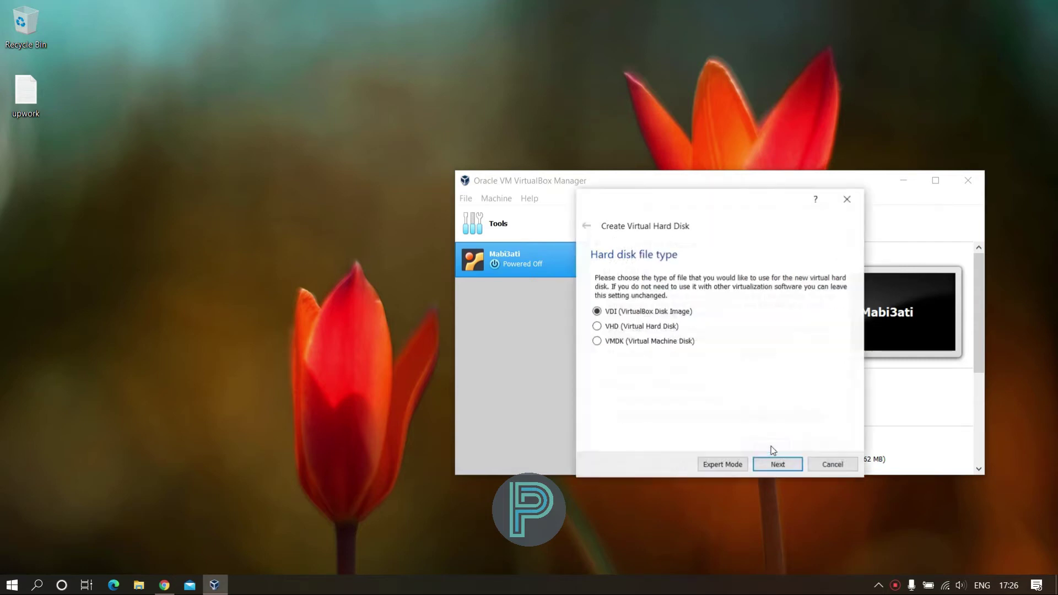
click(777, 465)
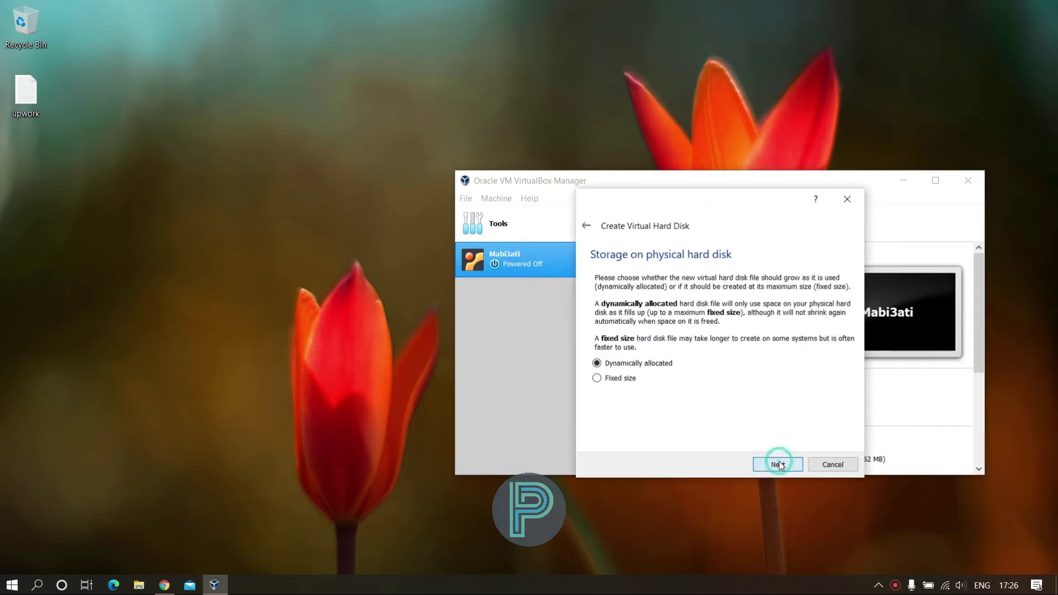
click(779, 465)
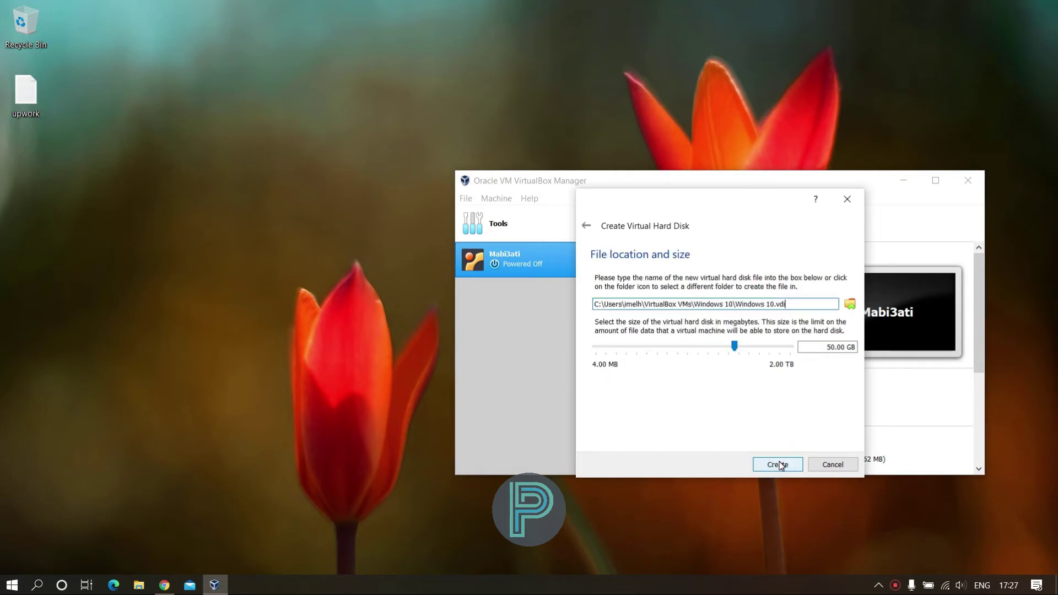
click(792, 465)
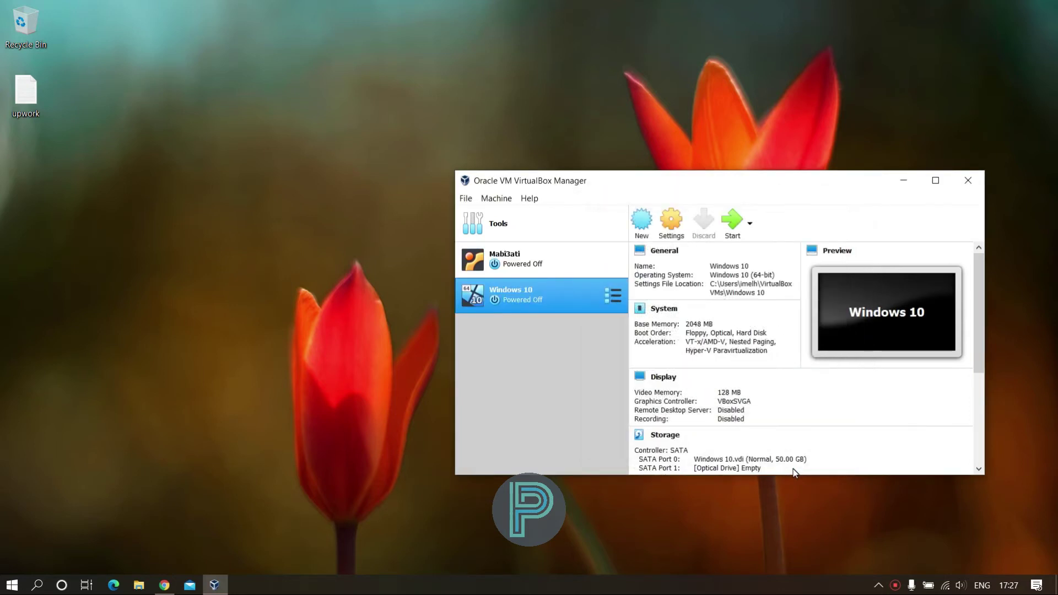
- Start the Windows 10 machine with Win10_2004_EnglishInternational_x64 (1).iso from the SW\Windows folder on drive D as its start-up disk
double_click(544, 297)
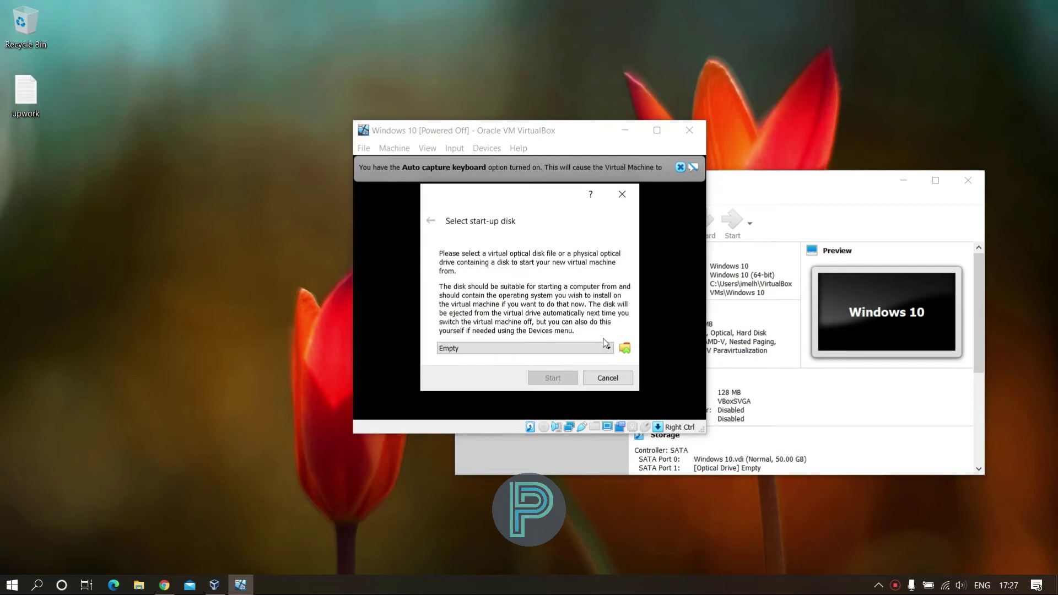
click(622, 351)
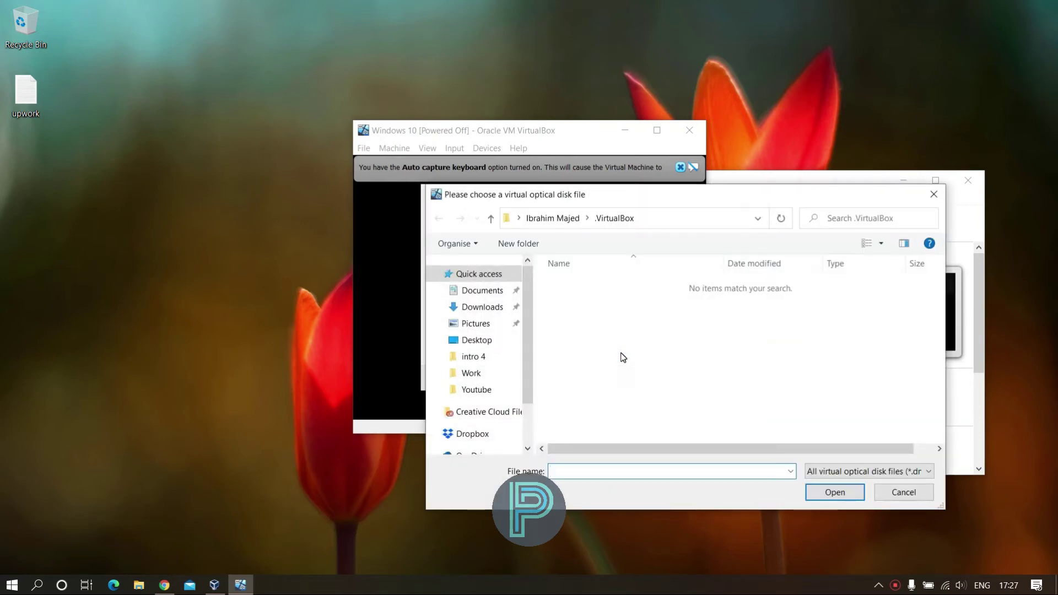
click(622, 355)
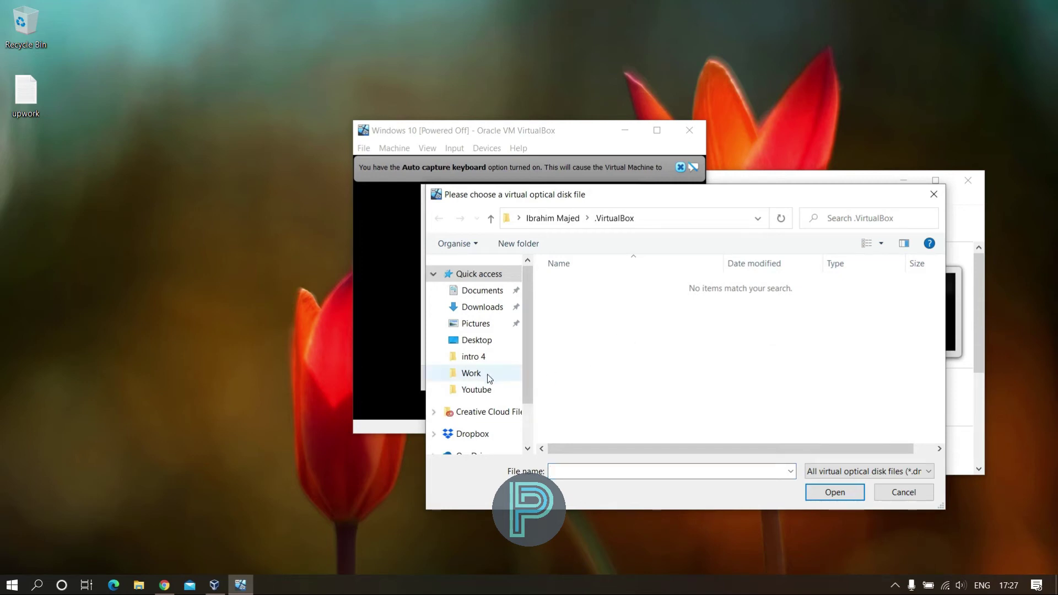
drag(528, 304, 524, 355)
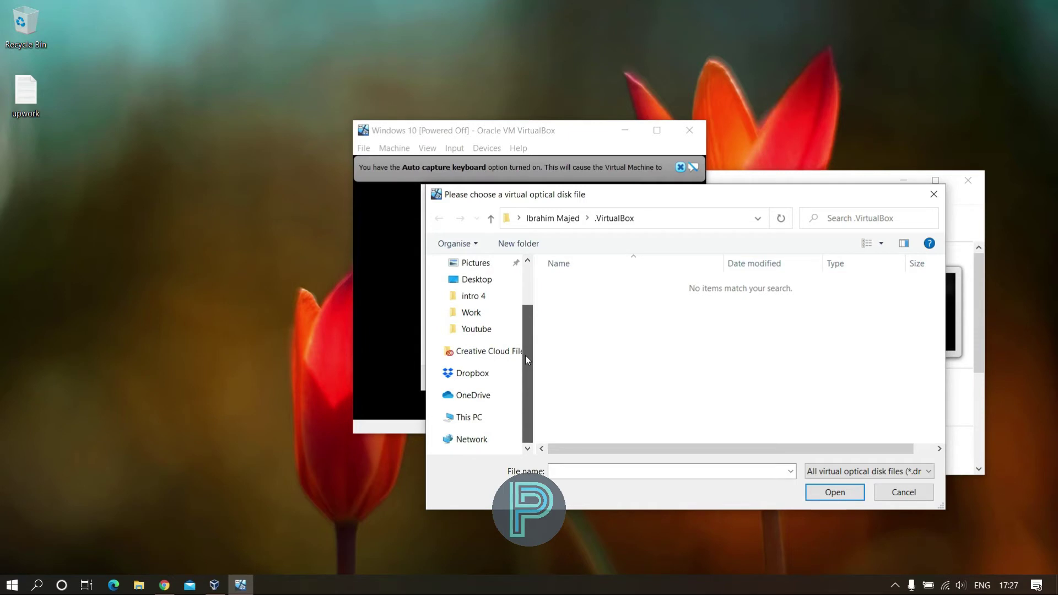
click(450, 418)
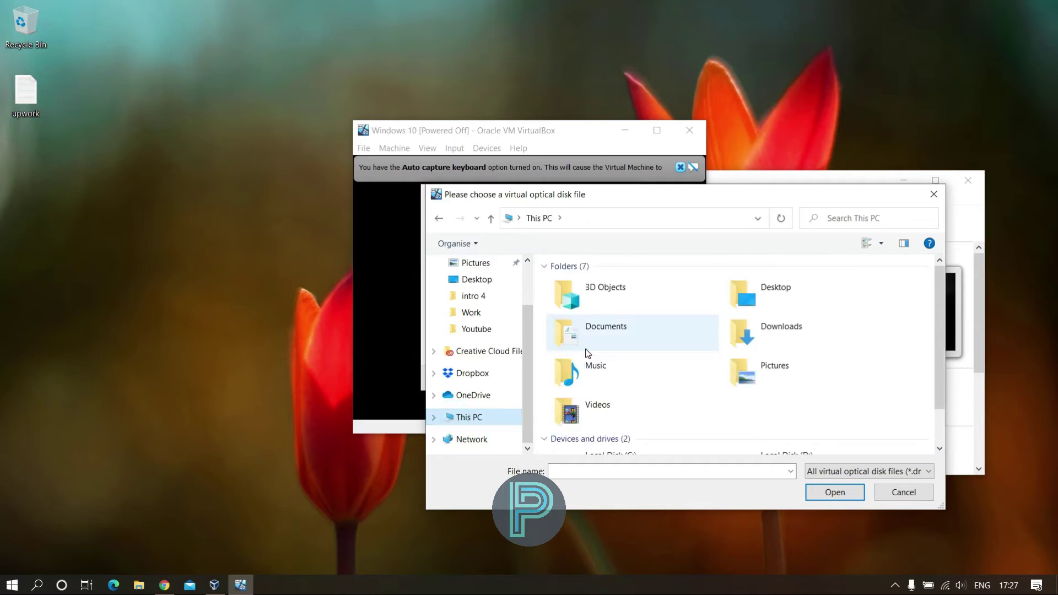
scroll(588, 353, down, 3)
double_click(755, 431)
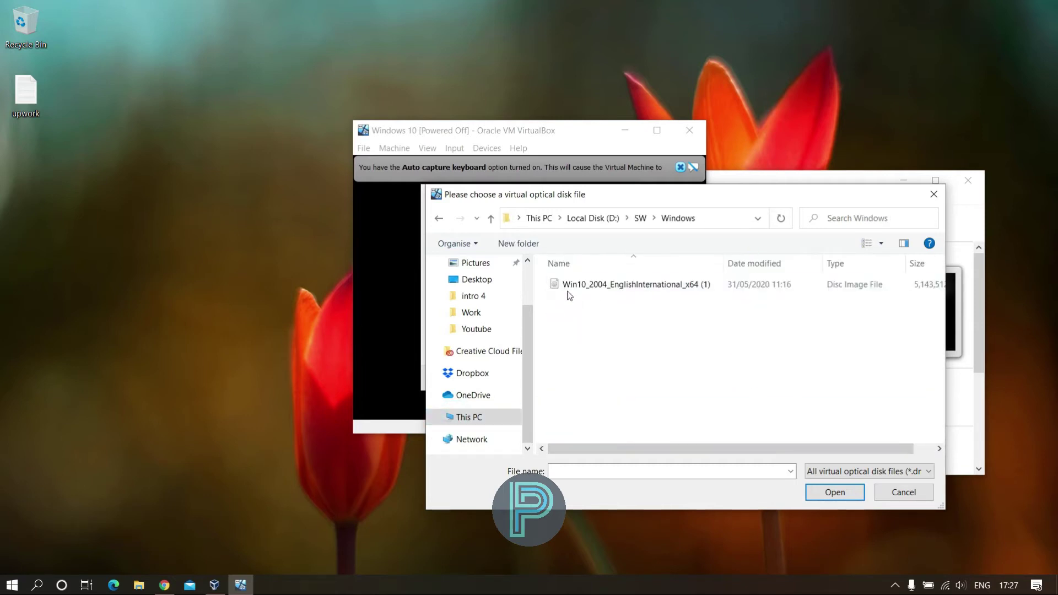
double_click(569, 287)
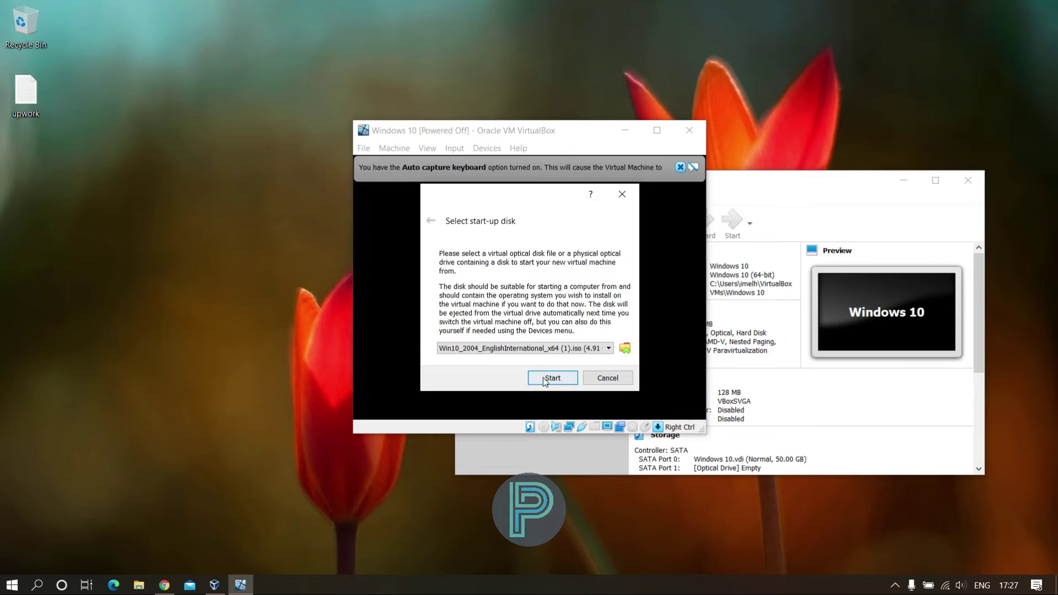
click(546, 380)
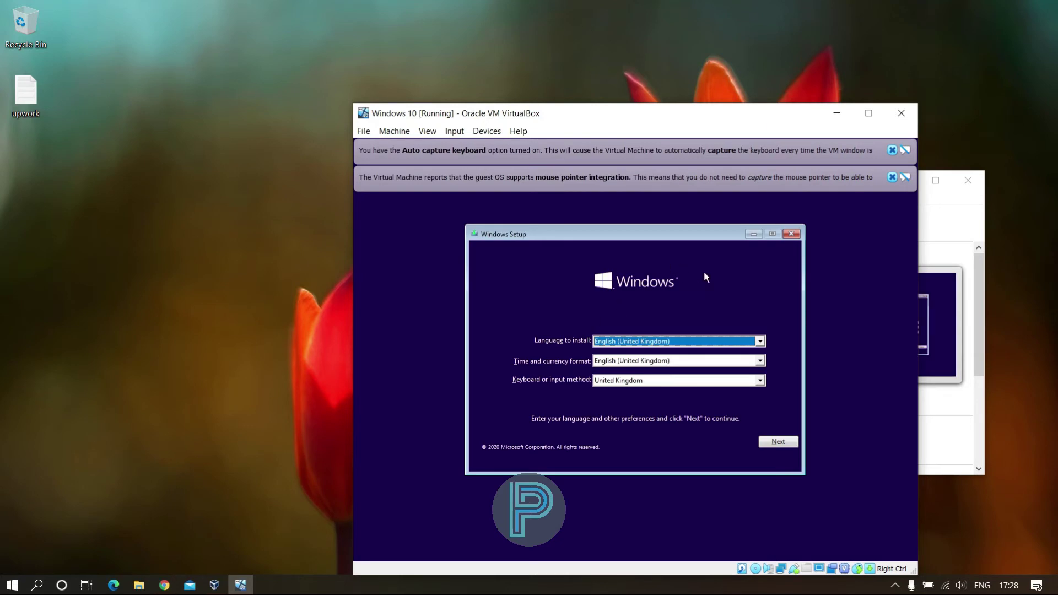
- Begin the Windows installation with the English (United Kingdom) language and formats and the United Kingdom keyboard, continuing without a product key
click(767, 443)
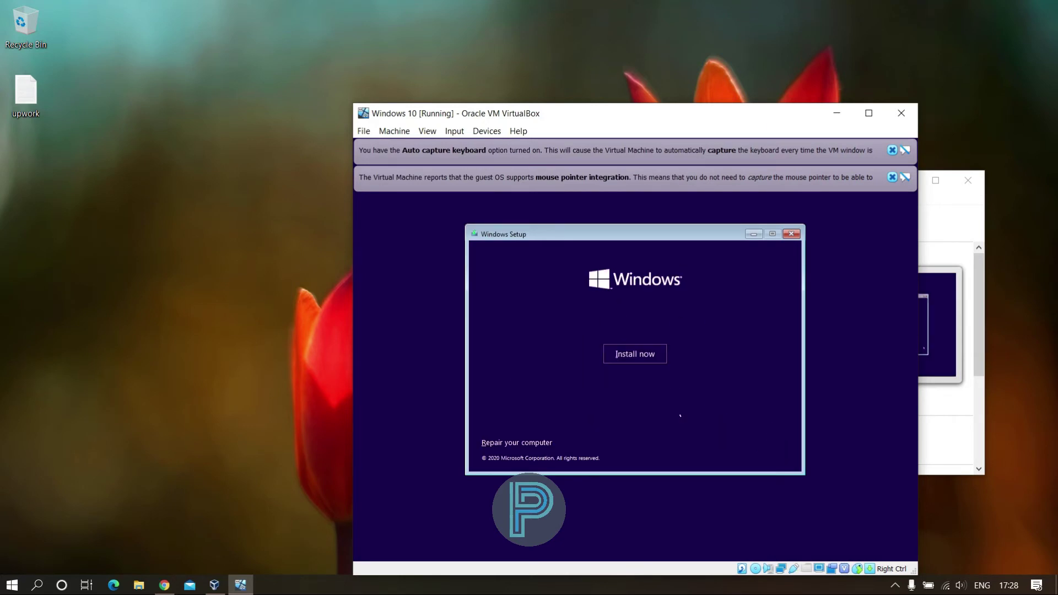
click(621, 352)
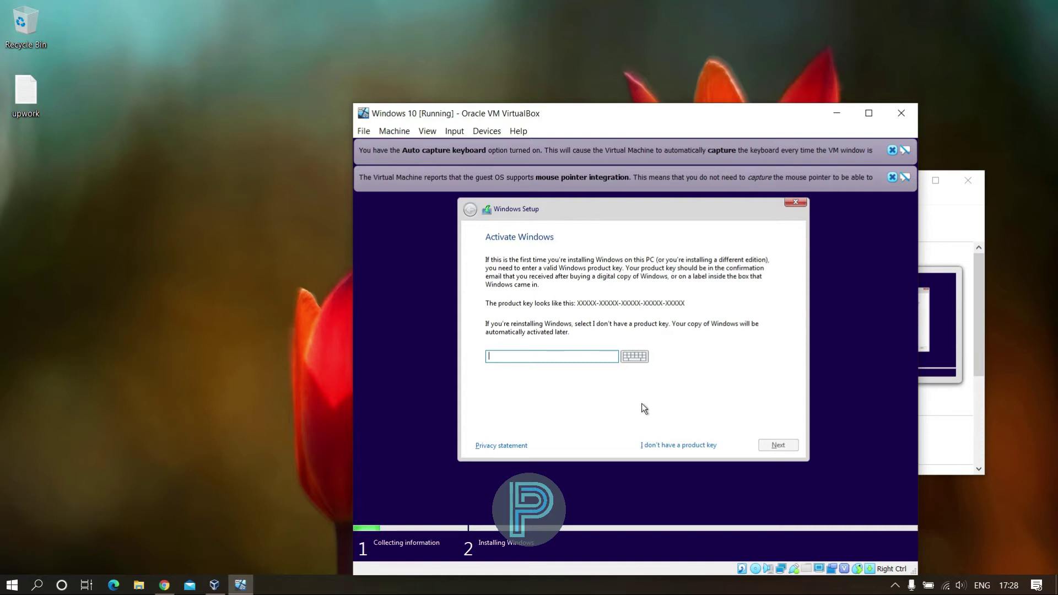
click(676, 445)
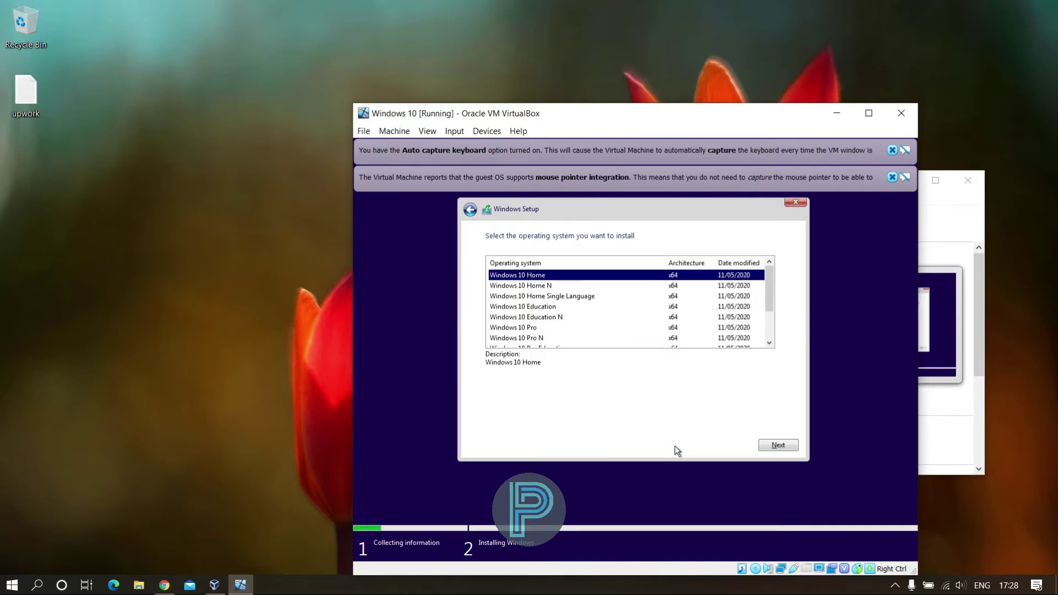
- Select Windows 10 Pro as the edition to install and accept the licence terms
click(547, 328)
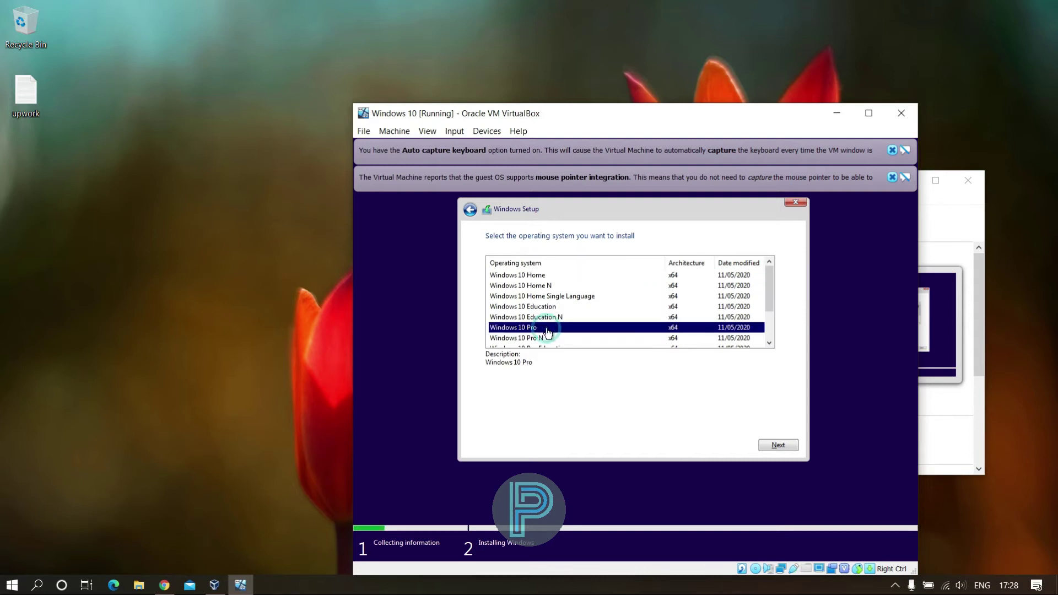
click(790, 444)
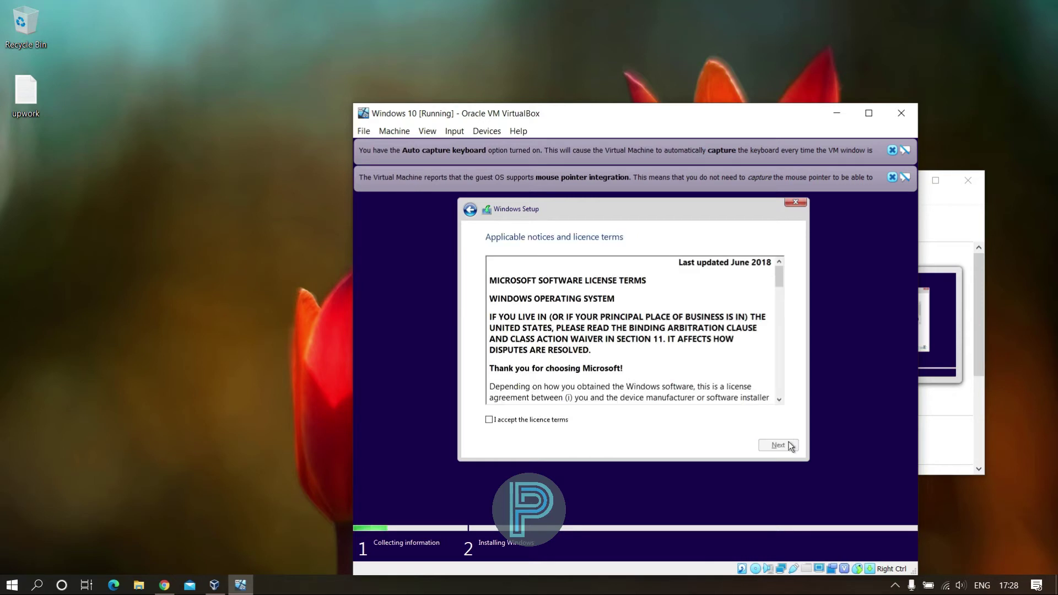
click(520, 420)
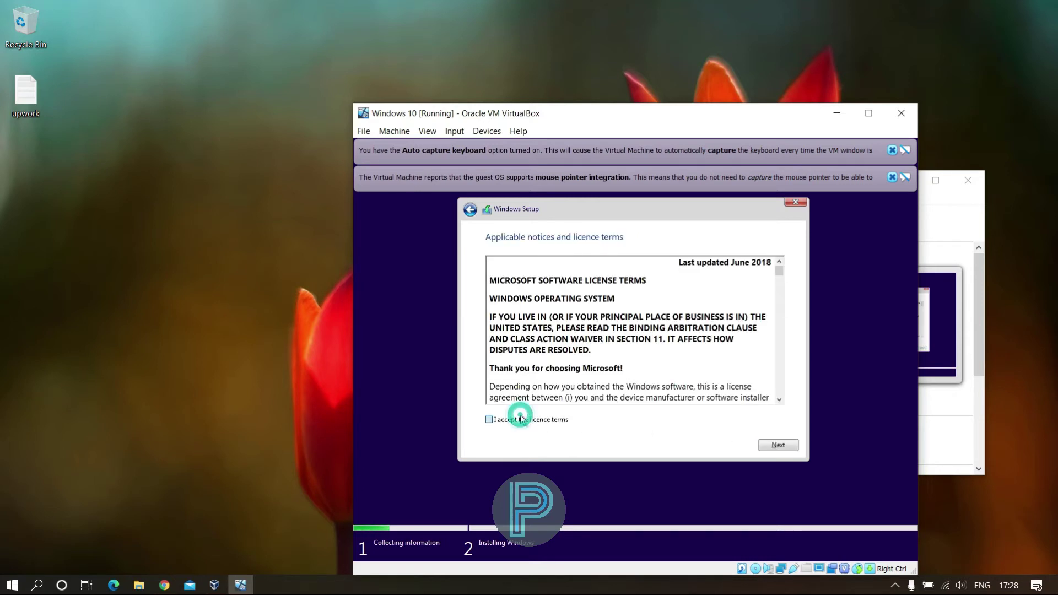
click(771, 448)
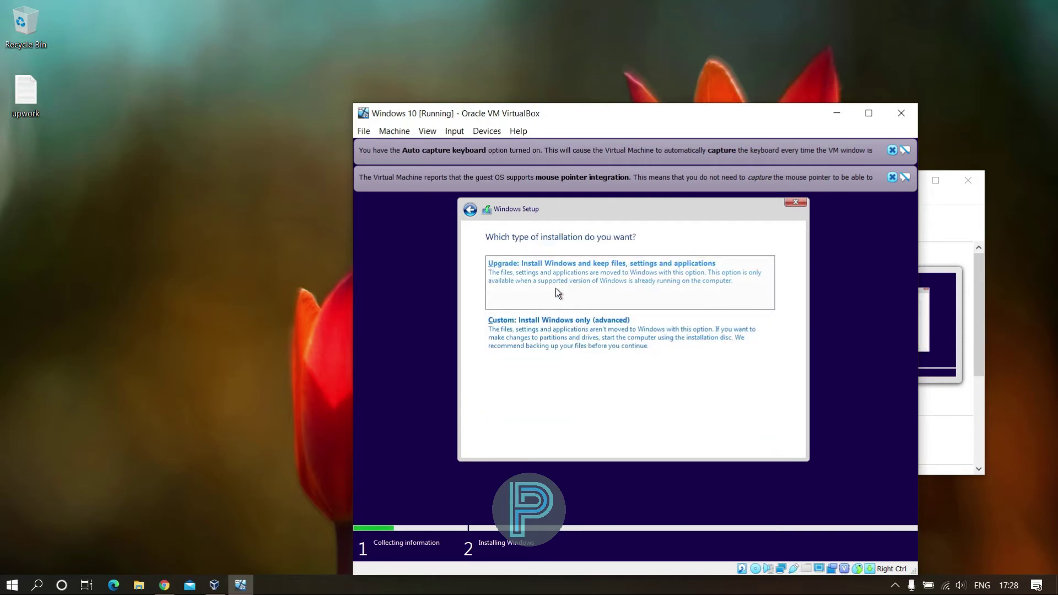
- Run a custom, Windows-only installation on the Drive 0 unallocated space
click(533, 337)
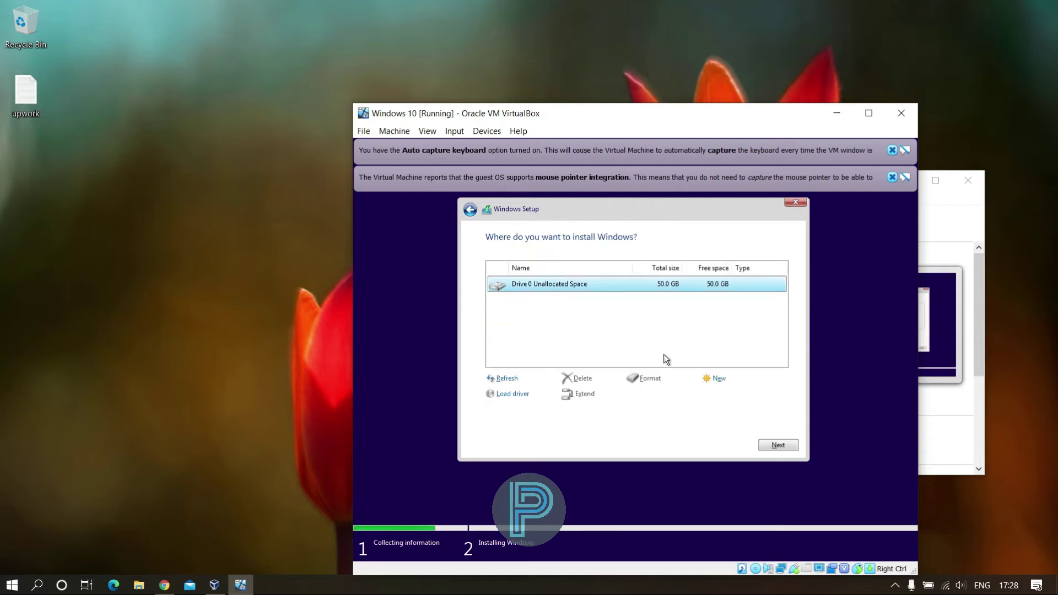
click(779, 445)
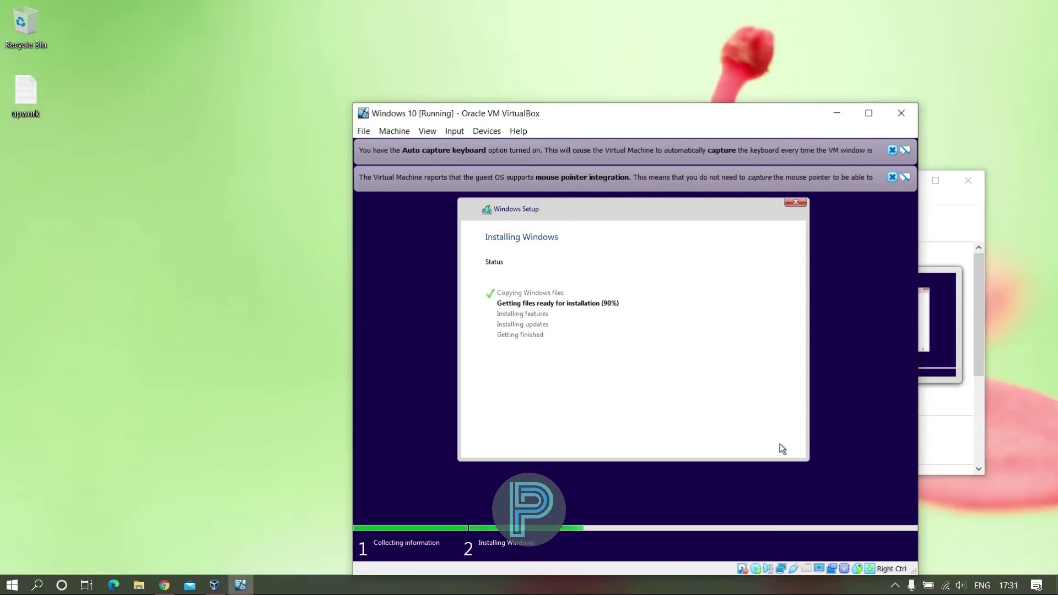
click(175, 296)
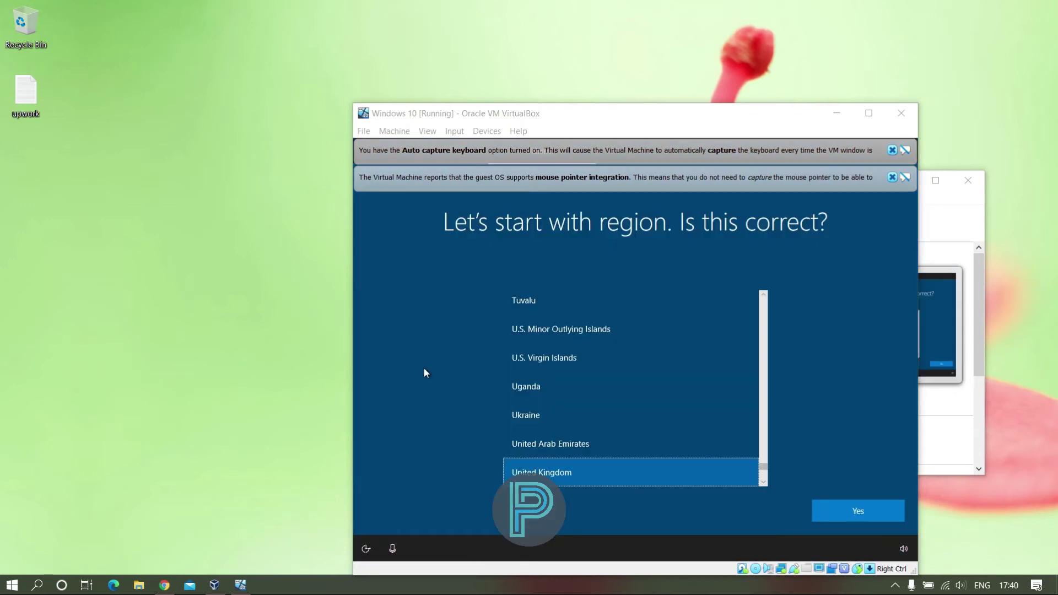
- Set the region to United States and confirm it
click(765, 483)
click(765, 483)
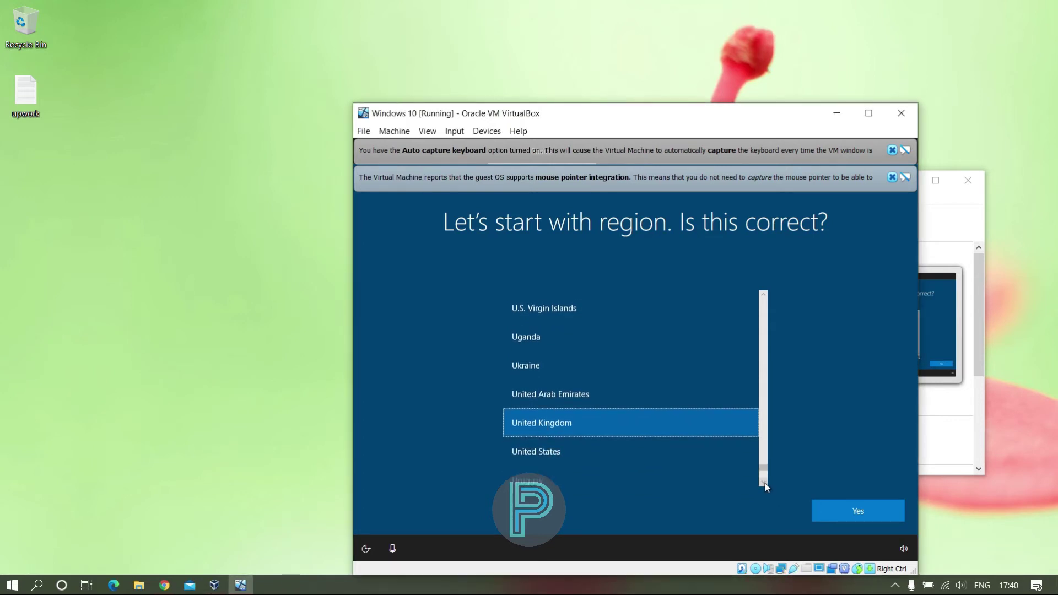
click(641, 458)
click(869, 511)
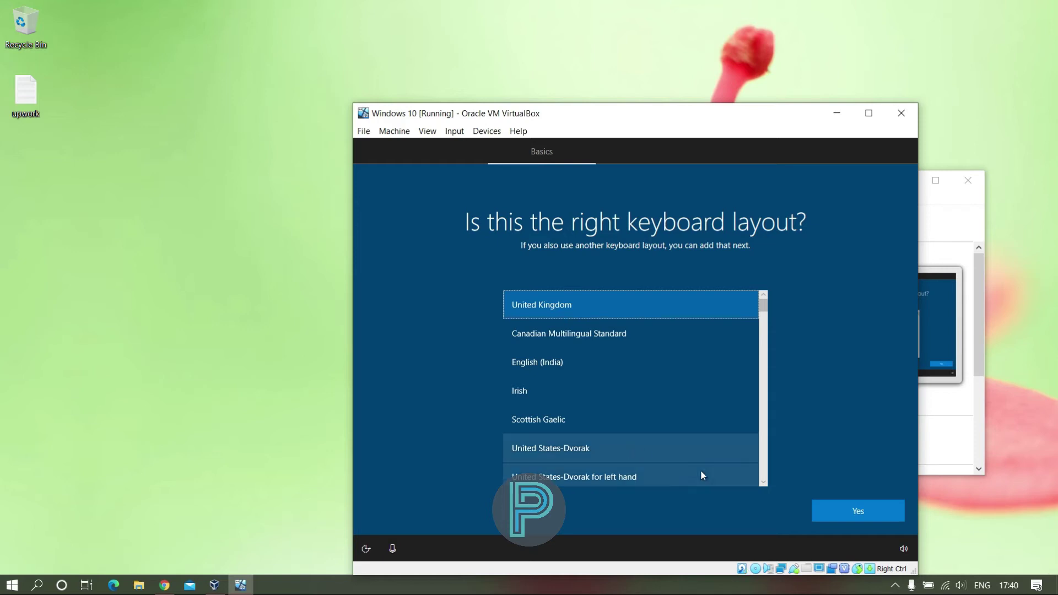
- Choose and confirm a keyboard layout, and skip adding a second one
scroll(765, 483, down, 5)
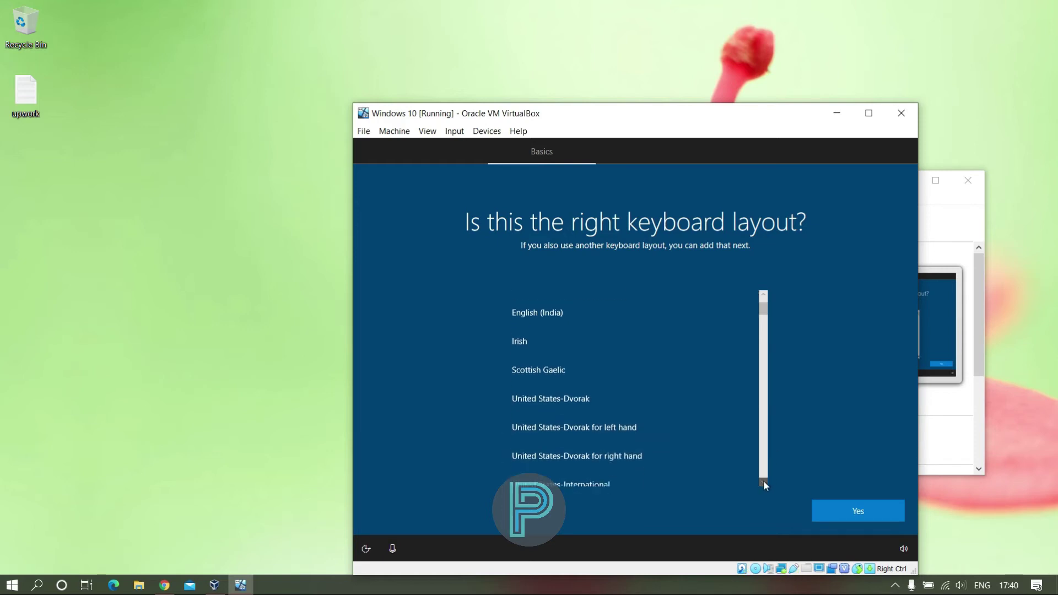
click(659, 412)
click(847, 510)
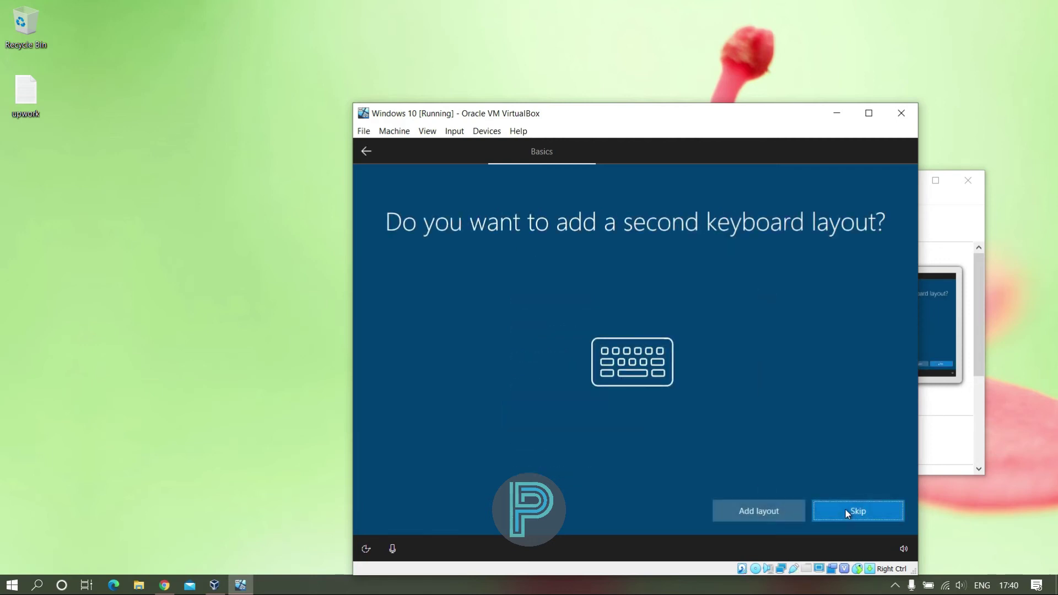
click(847, 511)
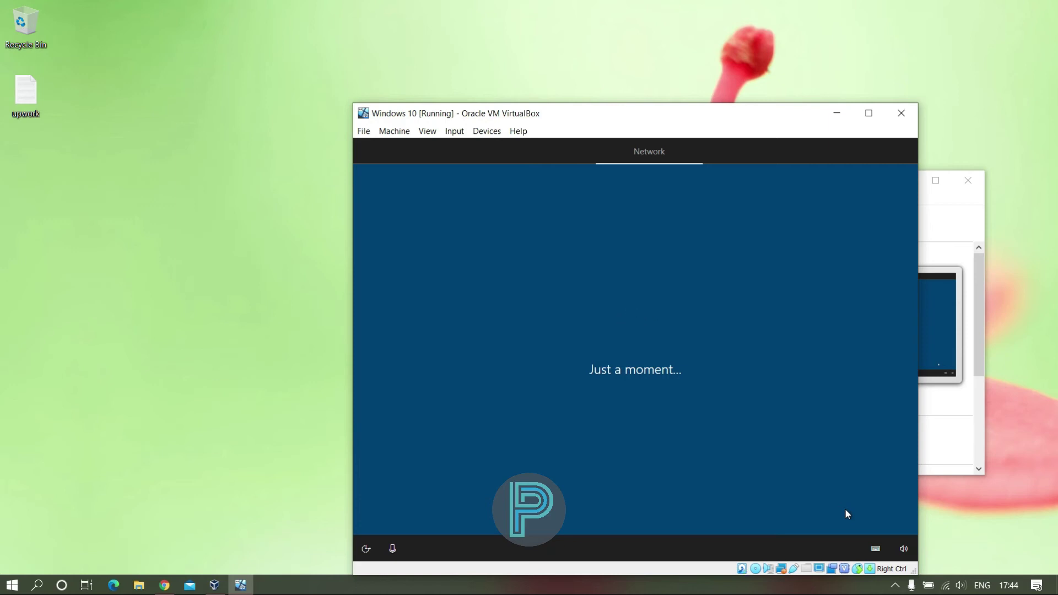
- Choose to set up the device for personal use and continue to the Microsoft account sign-in
click(648, 313)
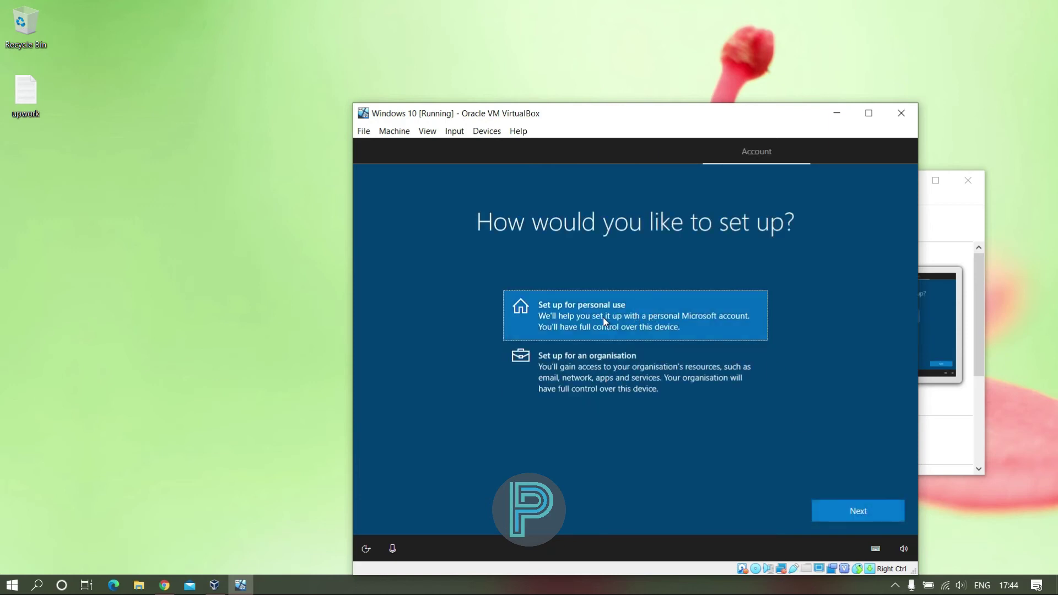
click(841, 512)
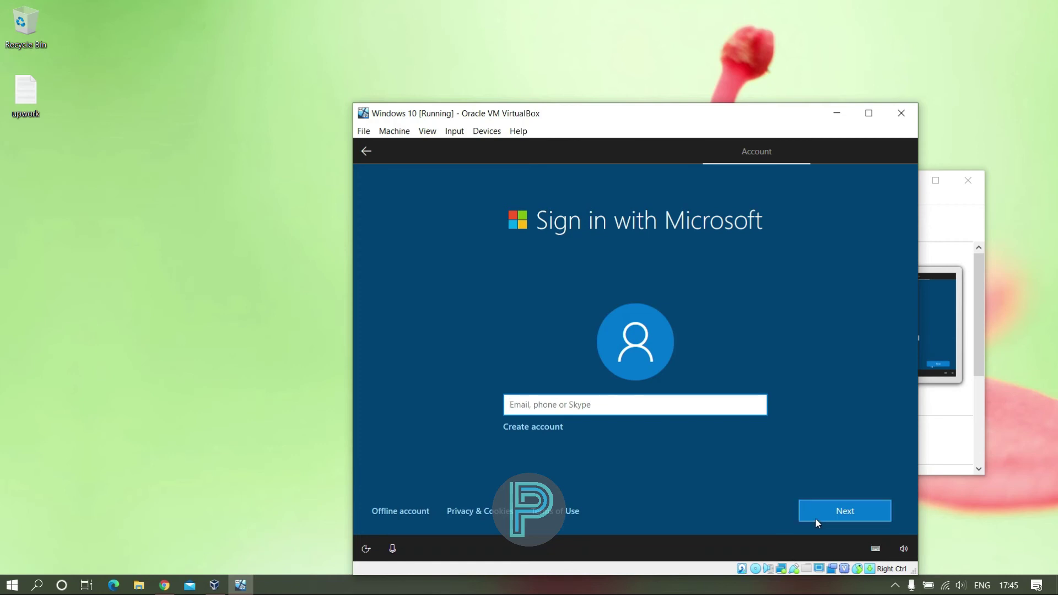
- Choose an offline account with the limited experience, name the user MyPC, and continue without entering a password
click(416, 513)
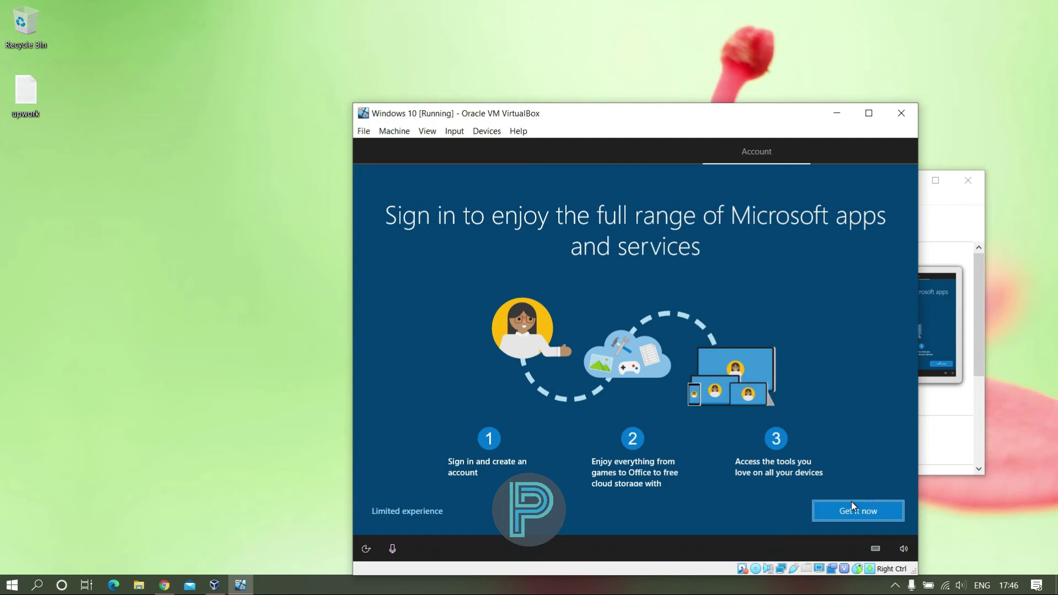
click(395, 515)
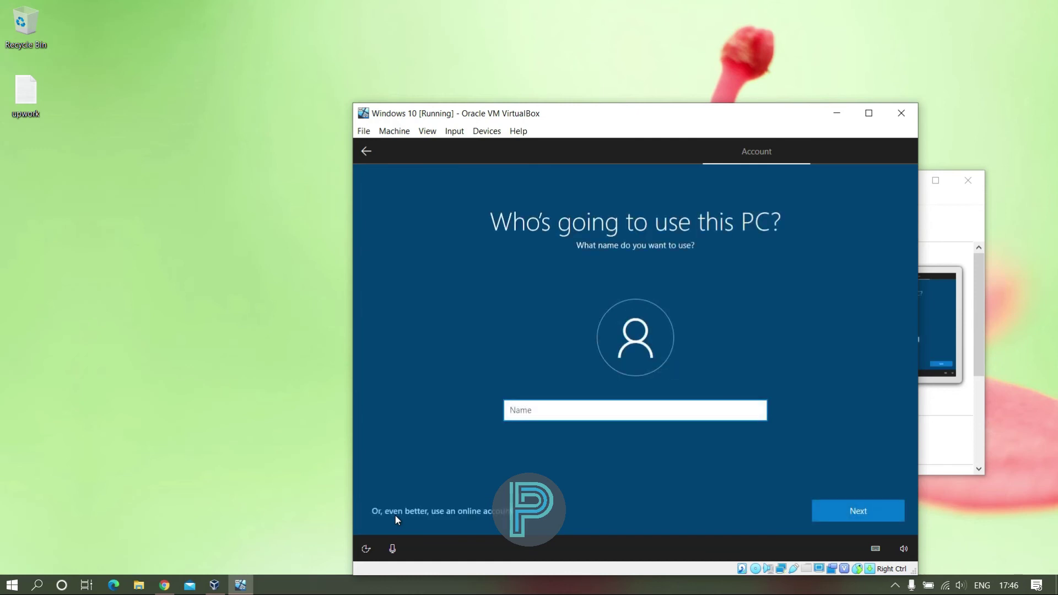
text(My)
click(534, 409)
text(PC)
click(883, 518)
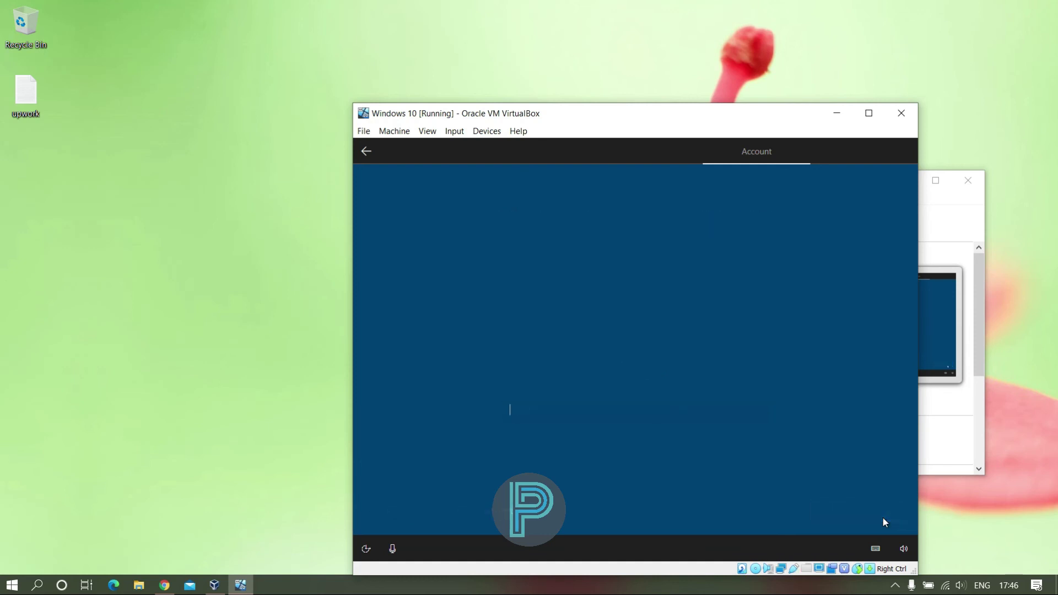
click(883, 518)
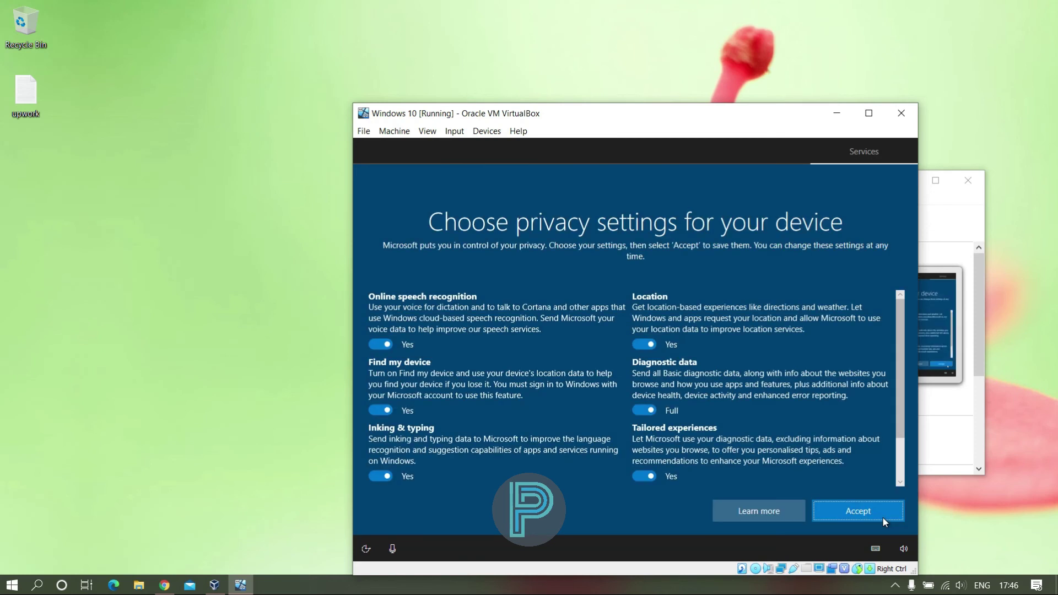
- Accept the default privacy settings, allow activity history, and accept Cortana's access to finish the Windows setup
click(884, 517)
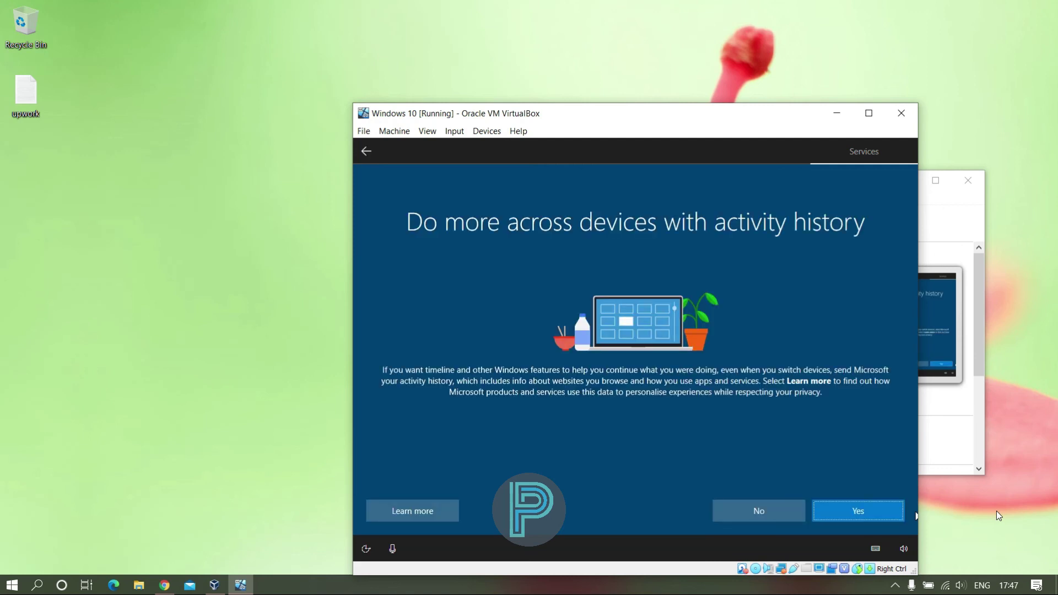
click(857, 513)
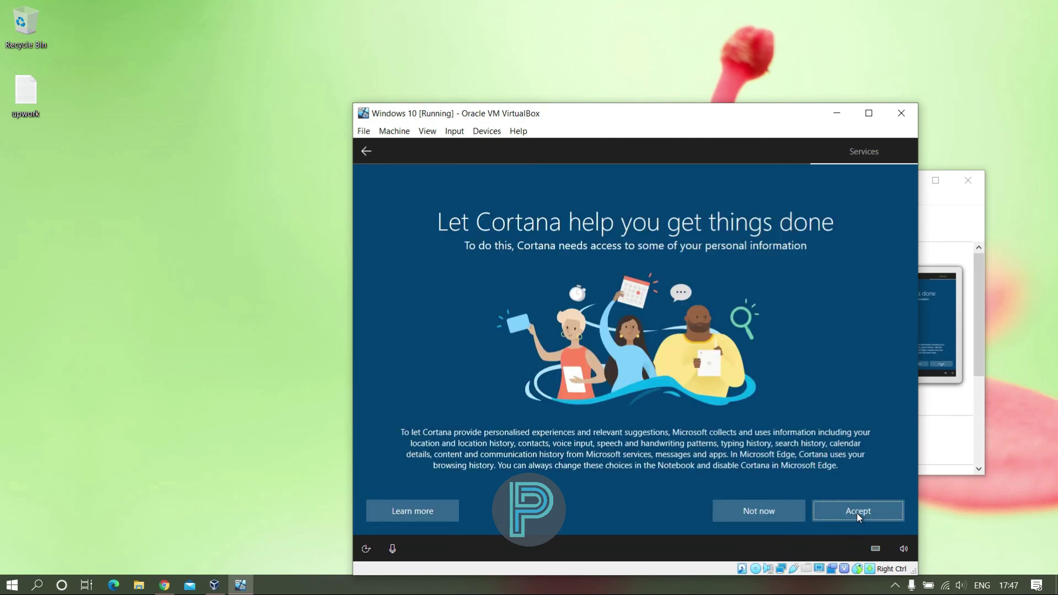
click(858, 513)
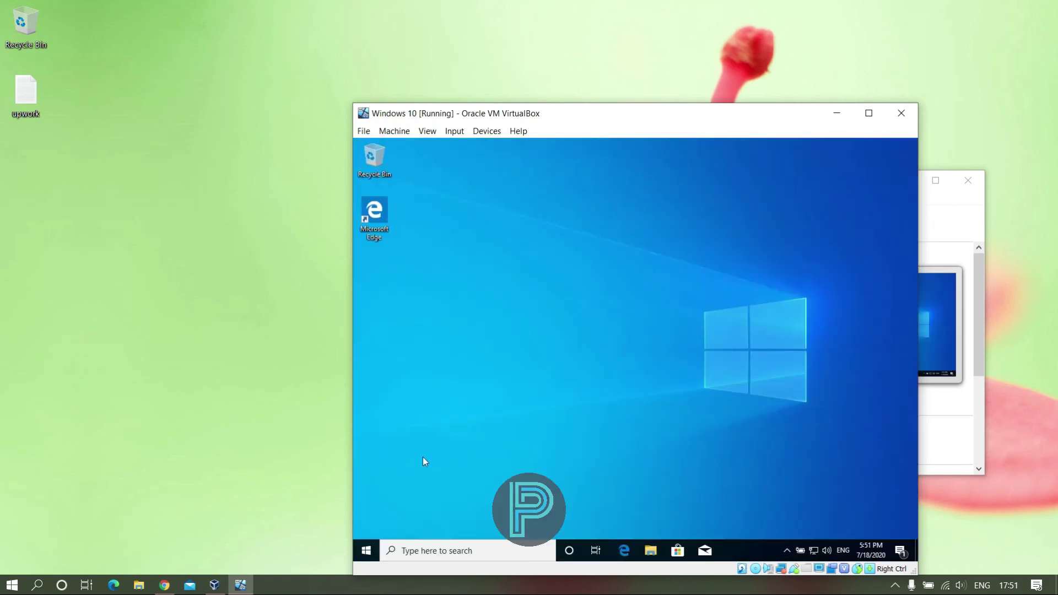
- Shut down Windows 10 inside the virtual machine and close the VirtualBox Manager
click(365, 551)
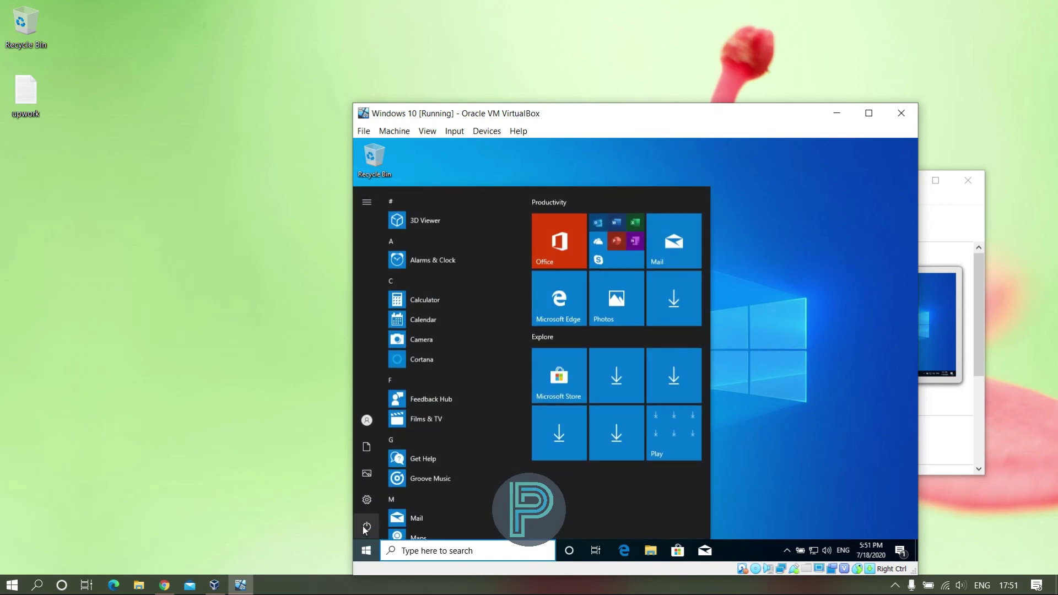
click(367, 526)
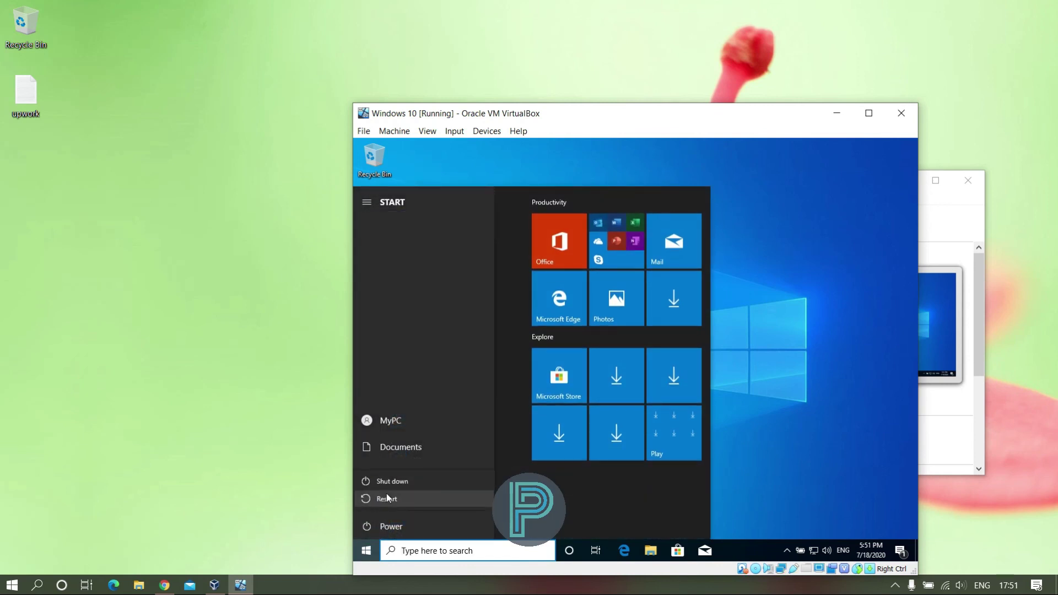
click(390, 487)
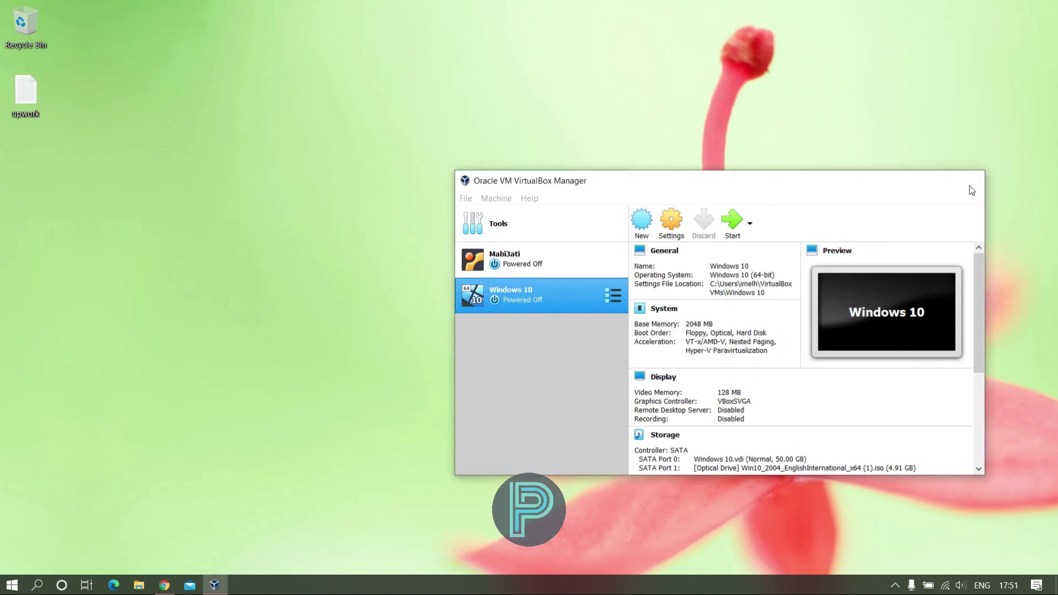
click(969, 182)
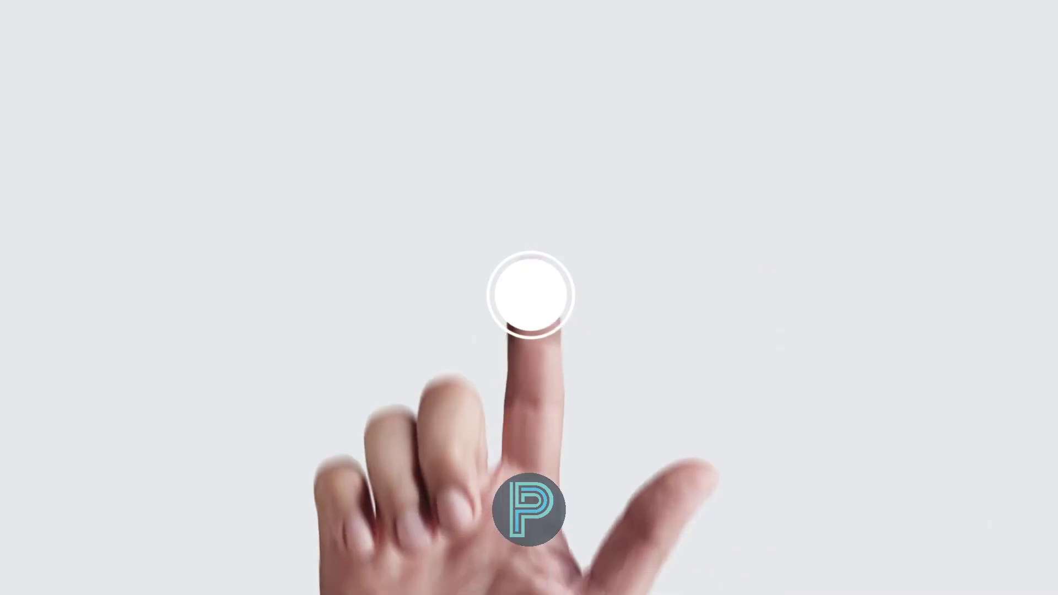